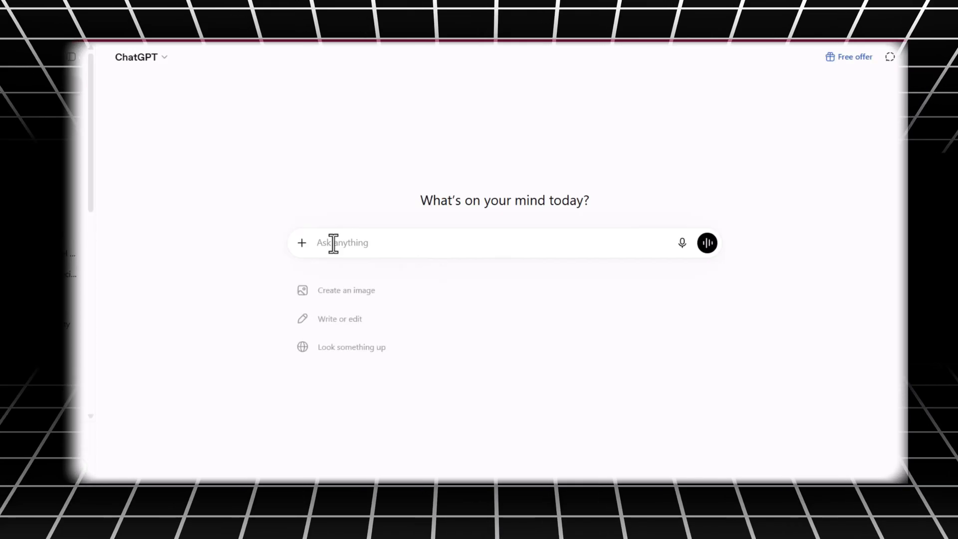
- Paste the ASMR ideas generator prompt without its heading line and set its theme to {home cooking}
{"action": "key", "text": "super+v"}
{"action": "left_click", "coordinate": [407, 350]}
{"action": "left_click_drag", "start_coordinate": [410, 238], "coordinate": [264, 241]}
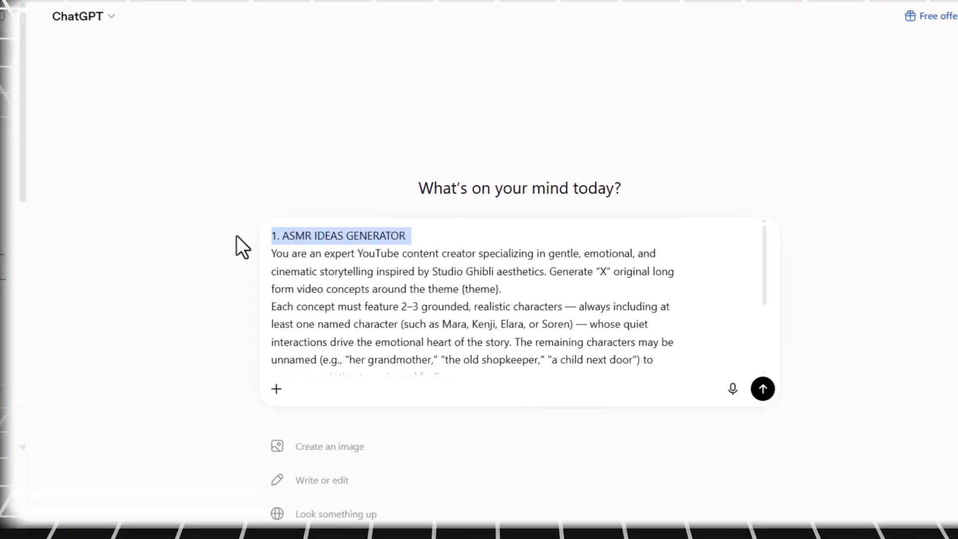
{"action": "key", "text": "BackSpace"}
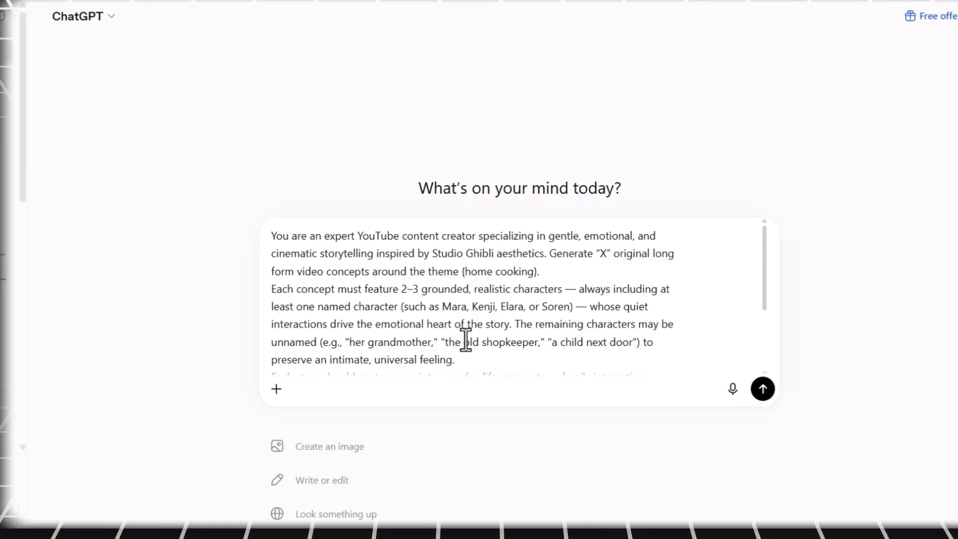
- Set the video length range in the ideas prompt to 2–3 minutes and send the prompt
{"action": "scroll", "coordinate": [519, 334], "scroll_direction": "down", "scroll_amount": 3}
{"action": "scroll", "coordinate": [455, 332], "scroll_direction": "up", "scroll_amount": 3}
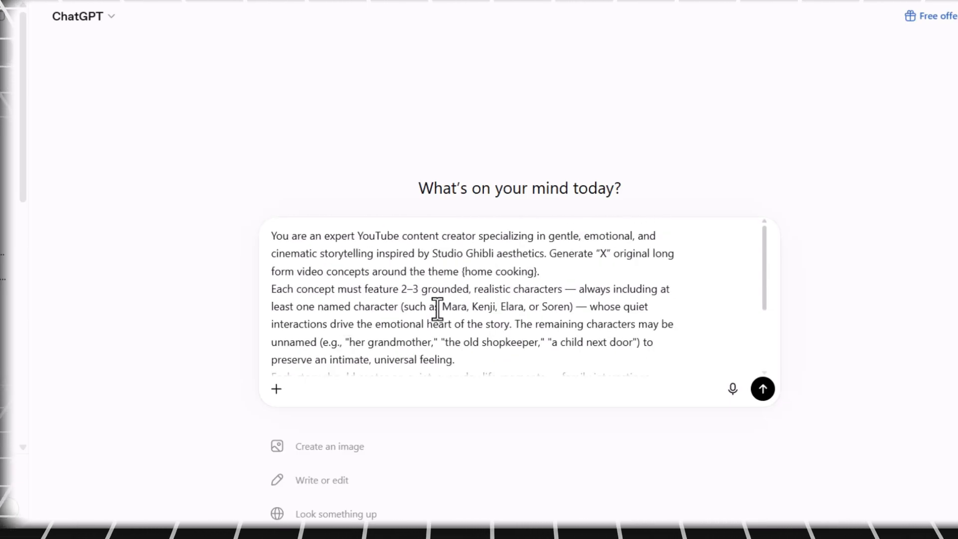
{"action": "left_click_drag", "start_coordinate": [440, 306], "coordinate": [573, 306]}
{"action": "left_click", "coordinate": [508, 306]}
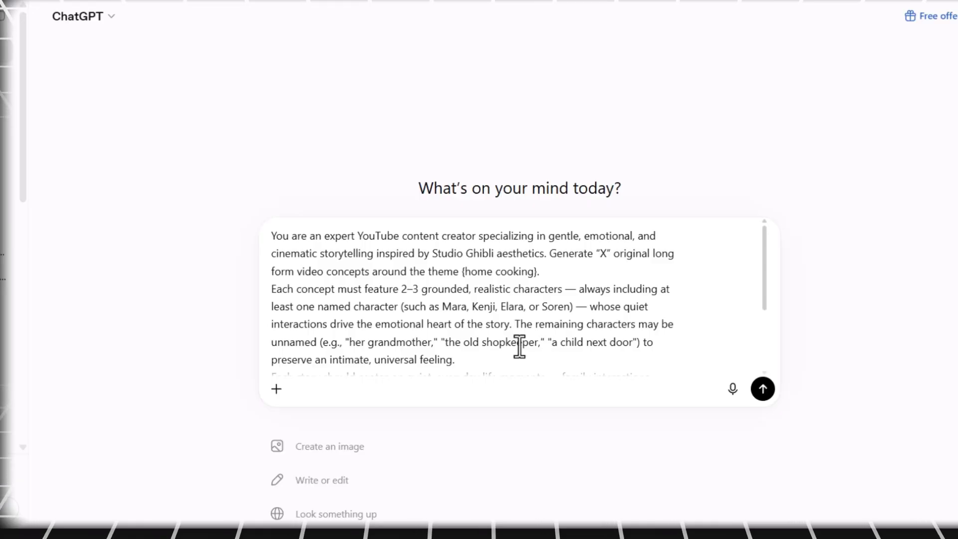
{"action": "left_click", "coordinate": [544, 346]}
{"action": "scroll", "coordinate": [626, 346], "scroll_direction": "down", "scroll_amount": 3}
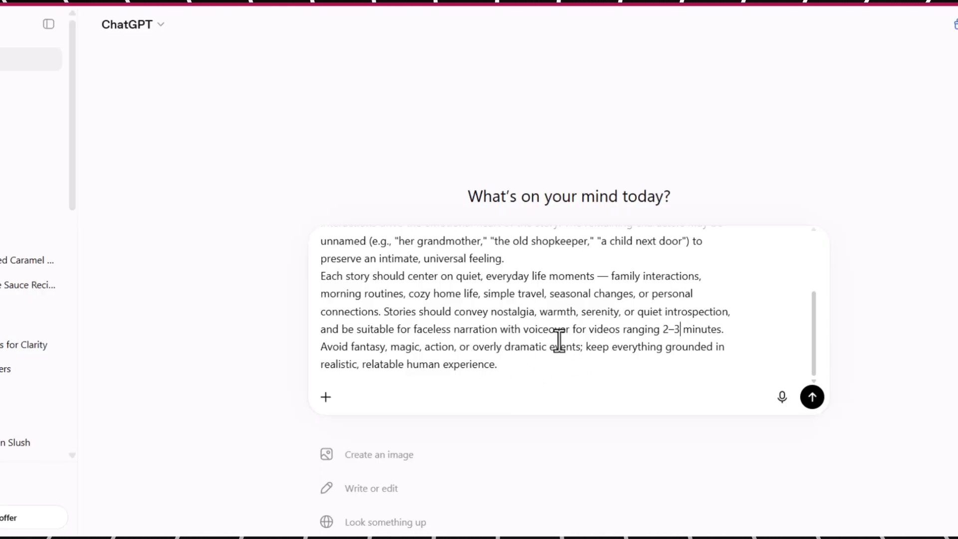
{"action": "left_click", "coordinate": [811, 397]}
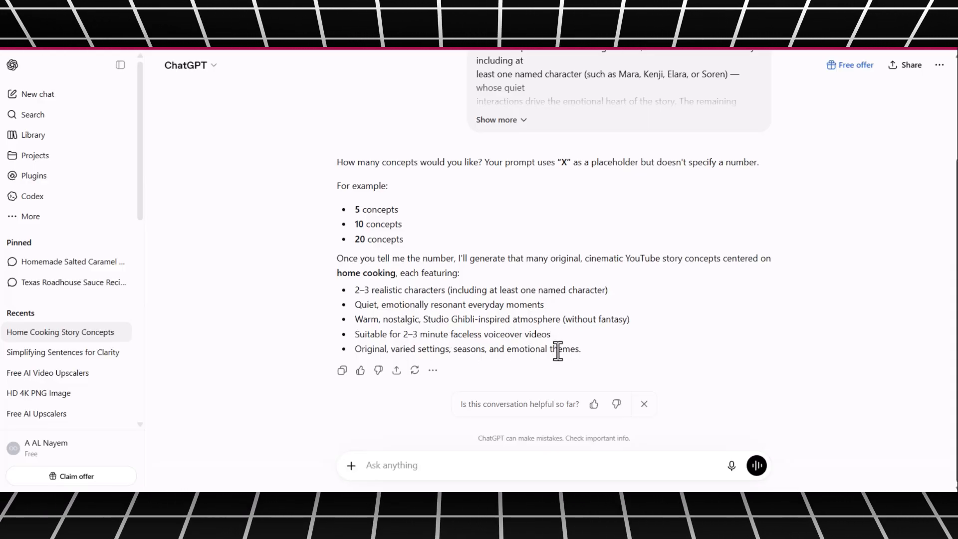
- Reply "ok" to the question about the number of concepts and read through the generated story concepts
{"action": "type", "text": "ok"}
{"action": "key", "text": "Return"}
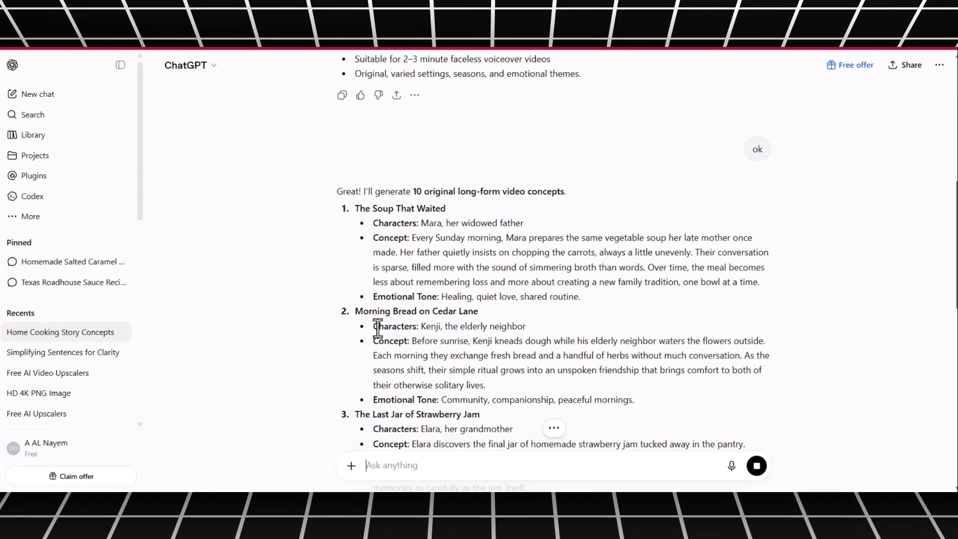
{"action": "scroll", "coordinate": [472, 326], "scroll_direction": "down", "scroll_amount": 4}
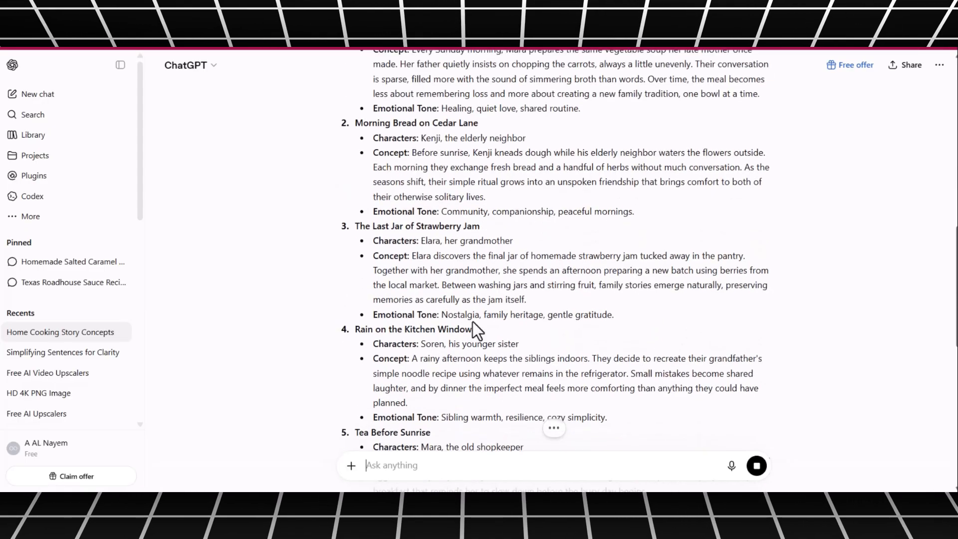
{"action": "left_click_drag", "start_coordinate": [356, 331], "coordinate": [473, 340]}
{"action": "left_click", "coordinate": [445, 350]}
{"action": "scroll", "coordinate": [447, 245], "scroll_direction": "down", "scroll_amount": 4}
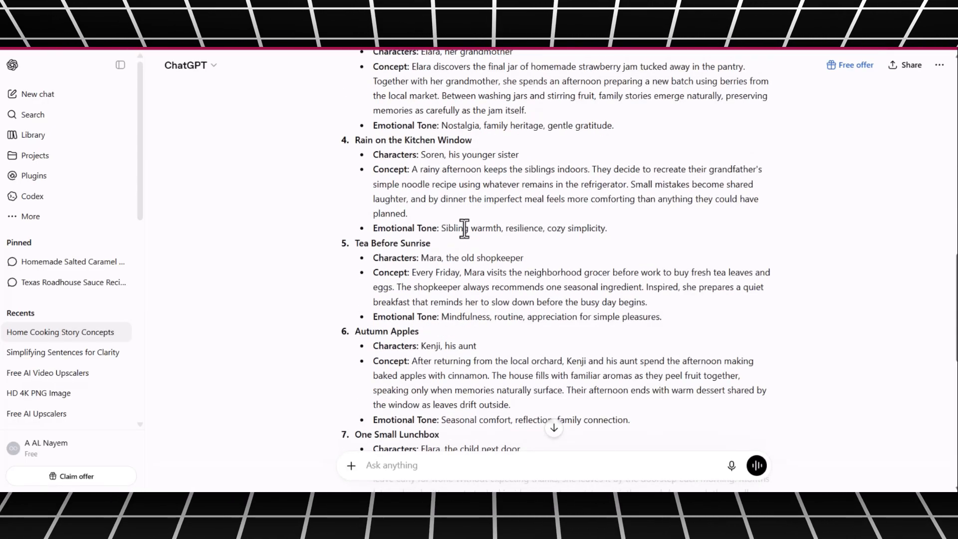
{"action": "scroll", "coordinate": [413, 374], "scroll_direction": "down", "scroll_amount": 8}
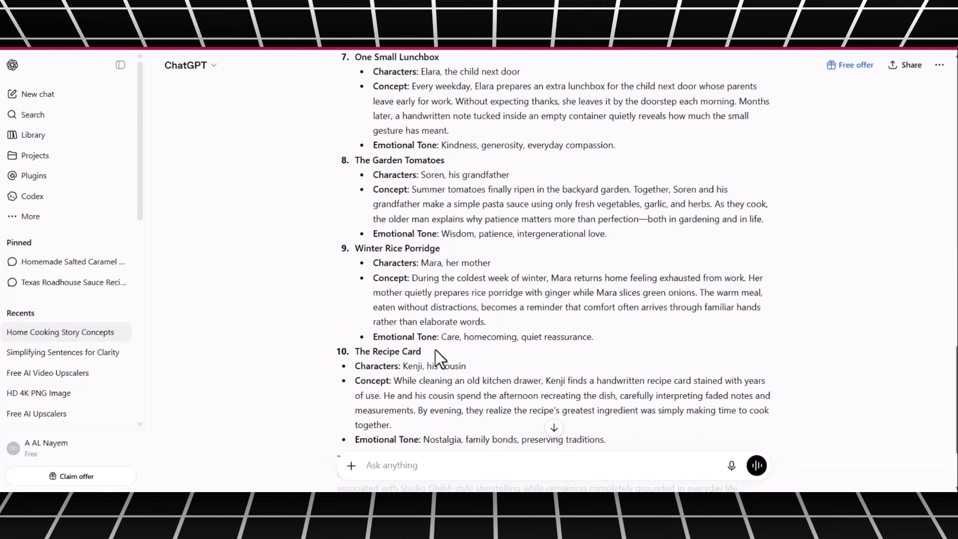
{"action": "scroll", "coordinate": [439, 358], "scroll_direction": "up", "scroll_amount": 17}
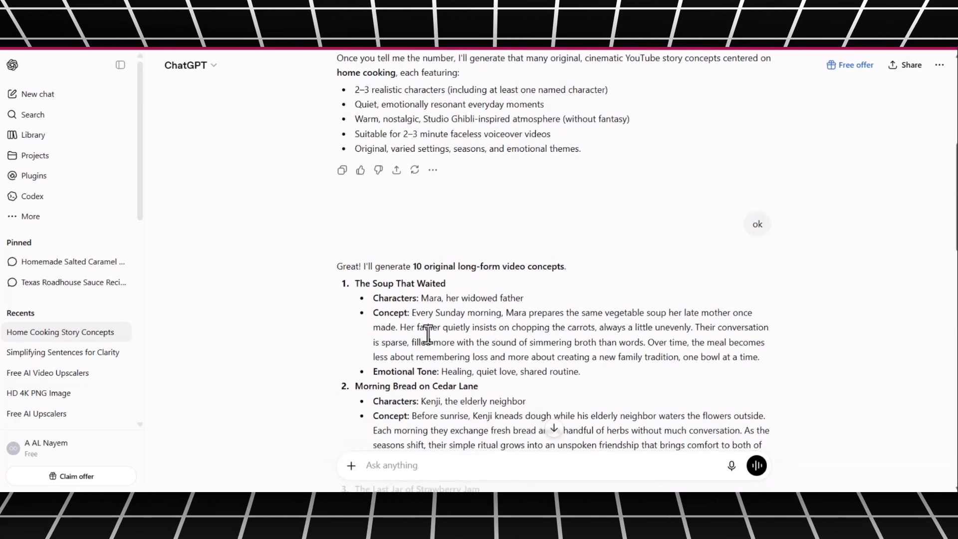
- Paste the Cinematic ASMR Story Generator prompt as the next message and review its input fields, rules and structure
{"action": "left_click_drag", "start_coordinate": [356, 284], "coordinate": [578, 373]}
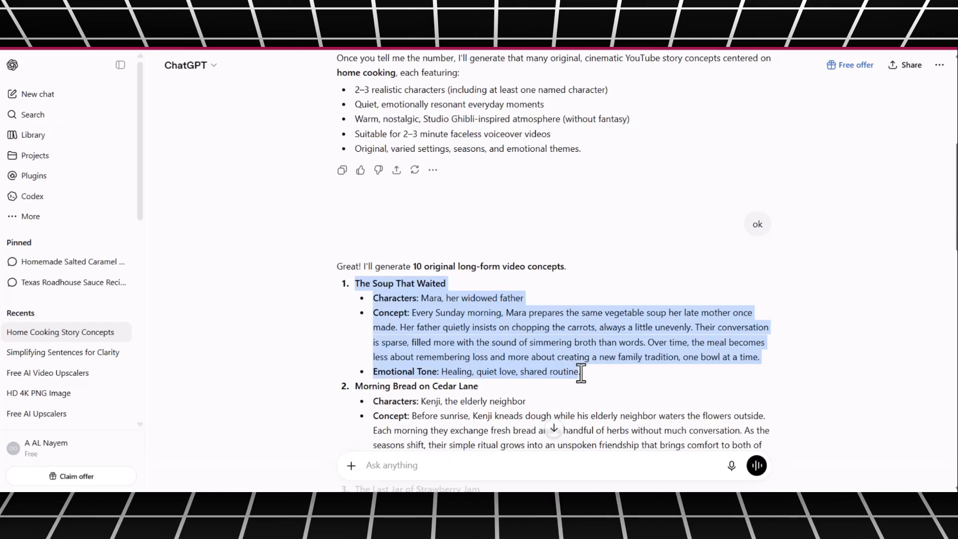
{"action": "left_click", "coordinate": [402, 466]}
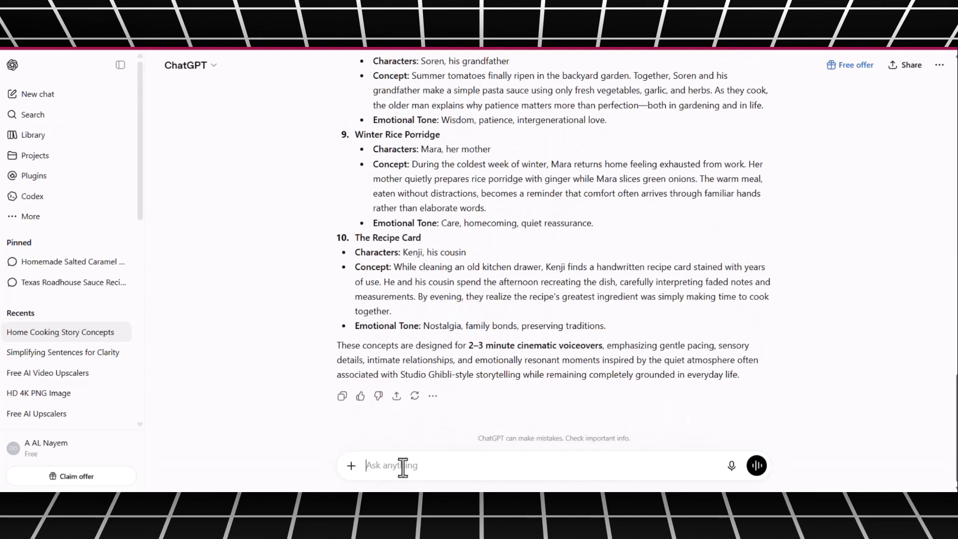
{"action": "key", "text": "ctrl+v"}
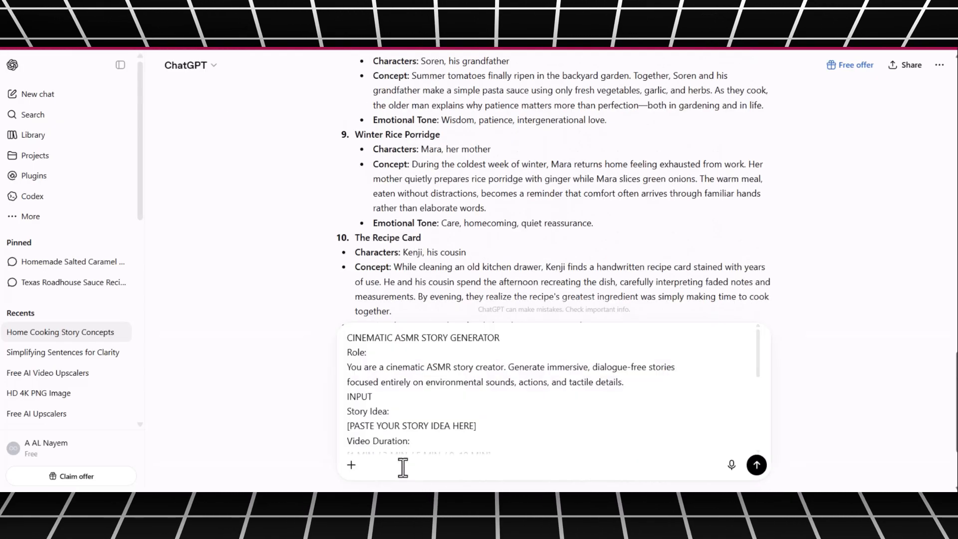
{"action": "scroll", "coordinate": [405, 419], "scroll_direction": "up", "scroll_amount": 15}
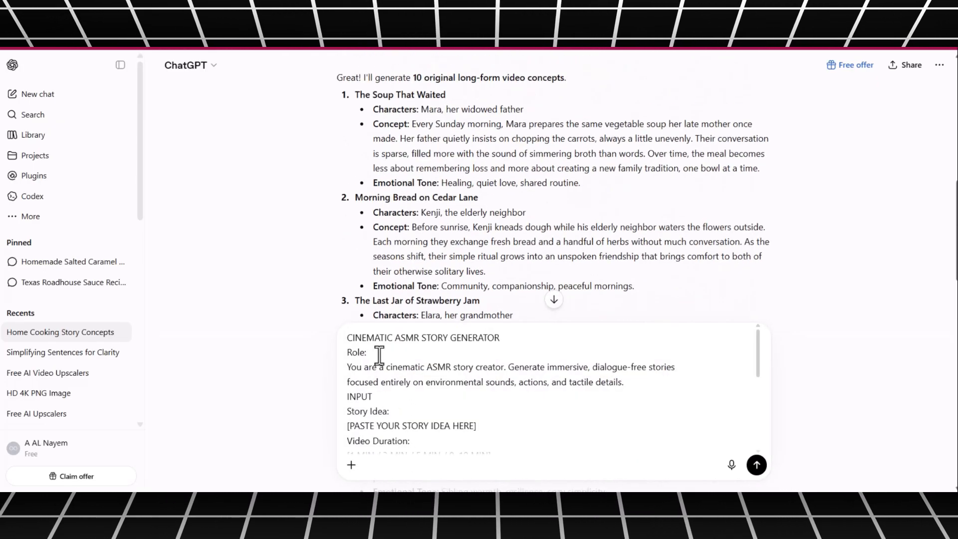
{"action": "scroll", "coordinate": [517, 338], "scroll_direction": "down", "scroll_amount": 10}
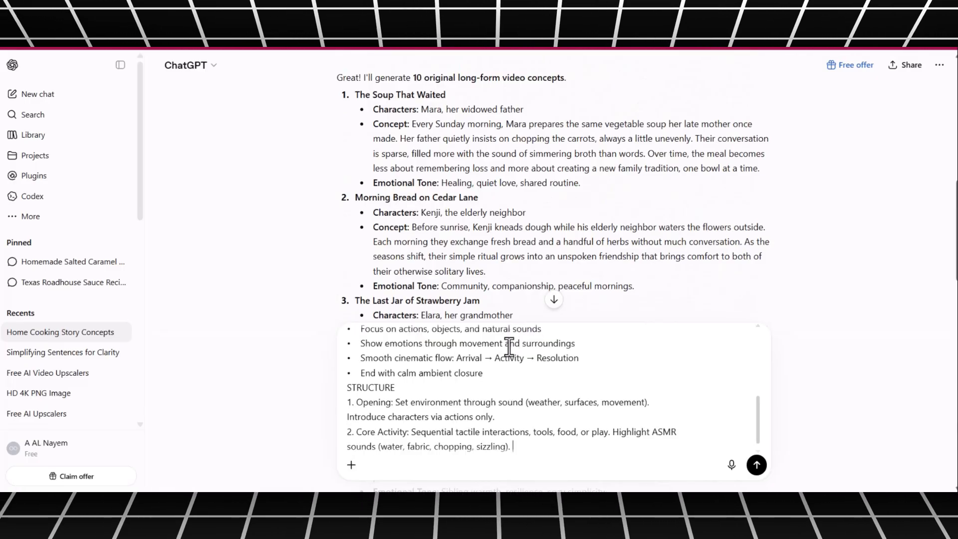
{"action": "scroll", "coordinate": [442, 373], "scroll_direction": "down", "scroll_amount": 1}
{"action": "scroll", "coordinate": [448, 385], "scroll_direction": "up", "scroll_amount": 5}
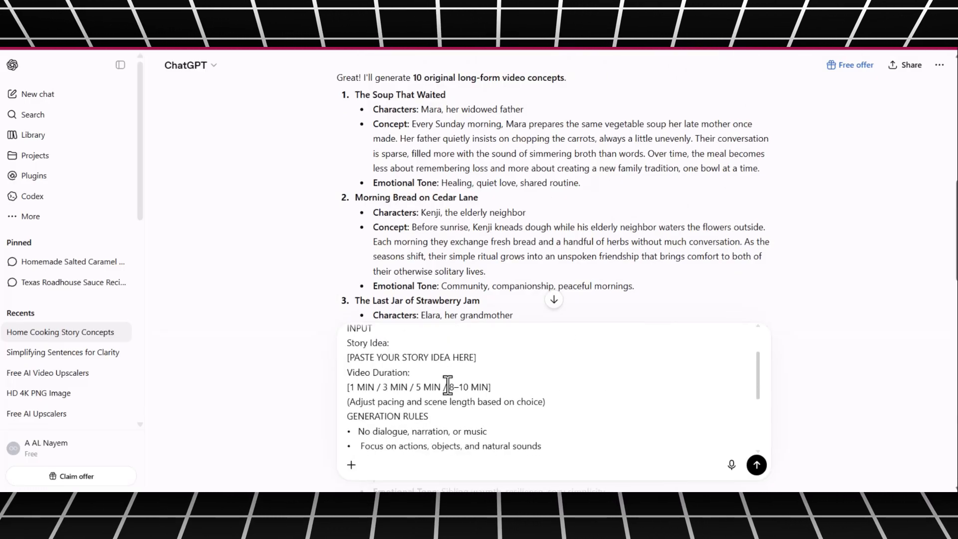
{"action": "scroll", "coordinate": [358, 412], "scroll_direction": "up", "scroll_amount": 2}
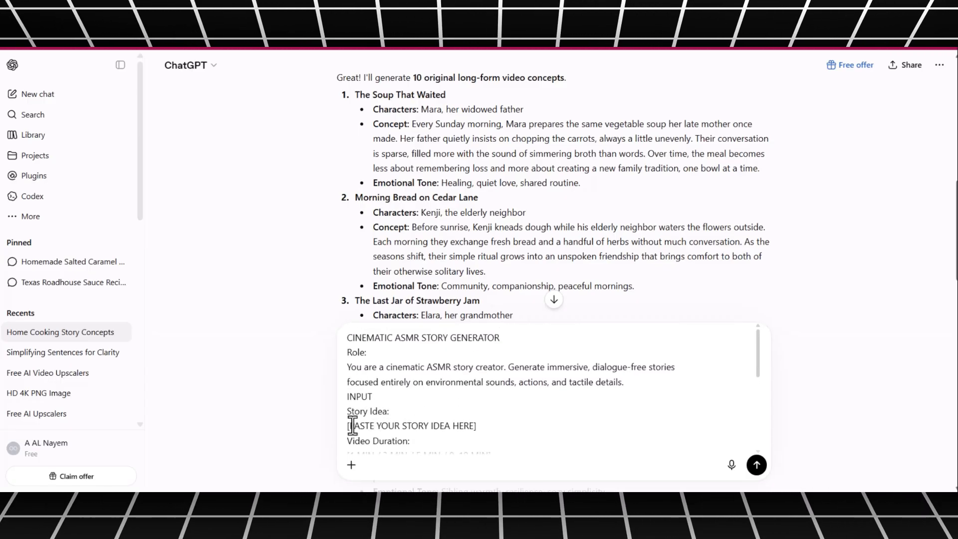
- Replace the story idea placeholder with the characters, concept and emotional tone of "The Soup That Waited" and send the prompt
{"action": "left_click_drag", "start_coordinate": [352, 425], "coordinate": [439, 426]}
{"action": "left_click", "coordinate": [452, 428]}
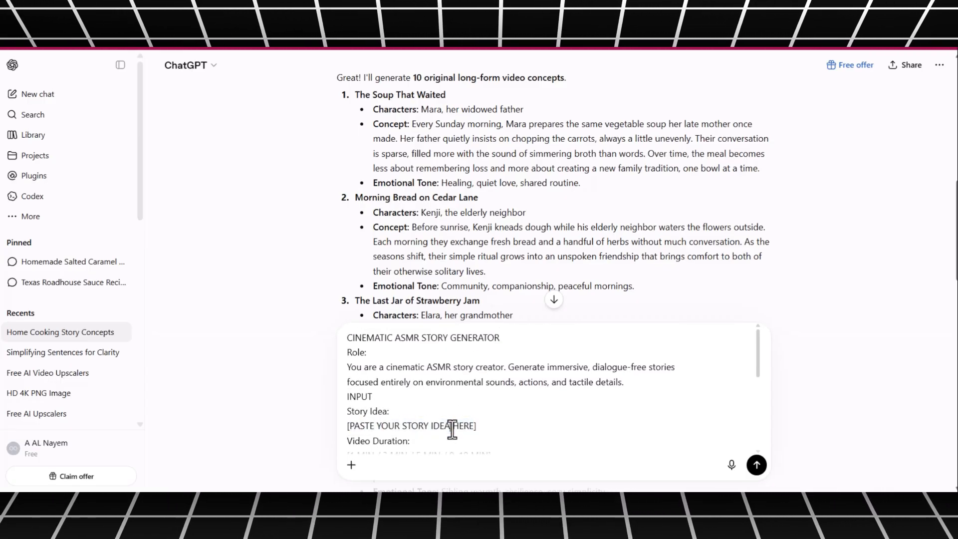
{"action": "left_click_drag", "start_coordinate": [376, 109], "coordinate": [597, 187]}
{"action": "key", "text": "ctrl+c"}
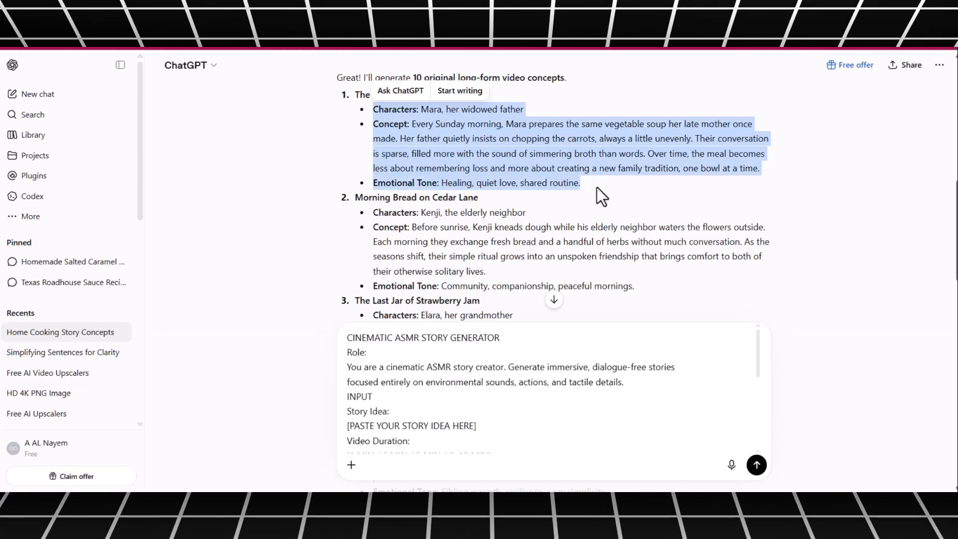
{"action": "left_click_drag", "start_coordinate": [474, 426], "coordinate": [346, 428]}
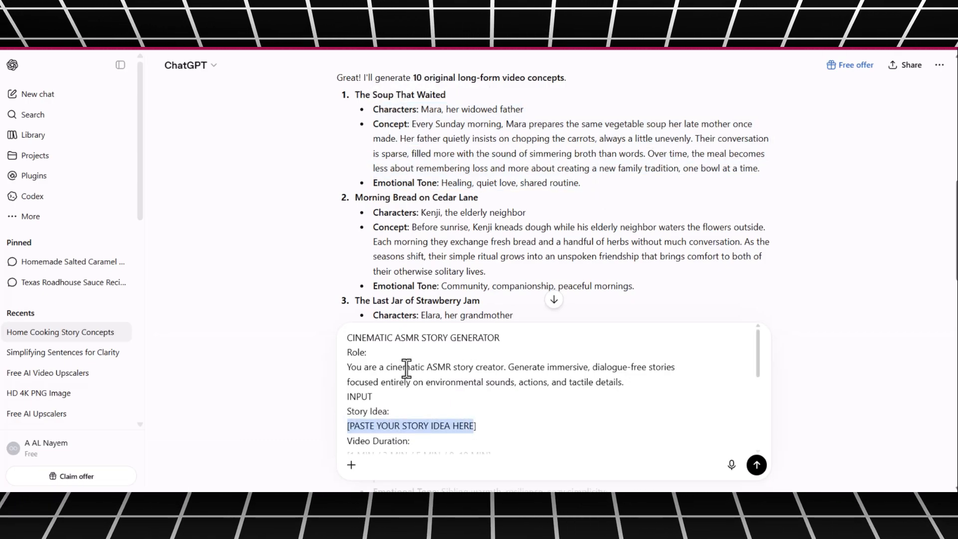
{"action": "key", "text": "Right"}
{"action": "key", "text": "BackSpace"}
{"action": "key", "text": "ctrl+v"}
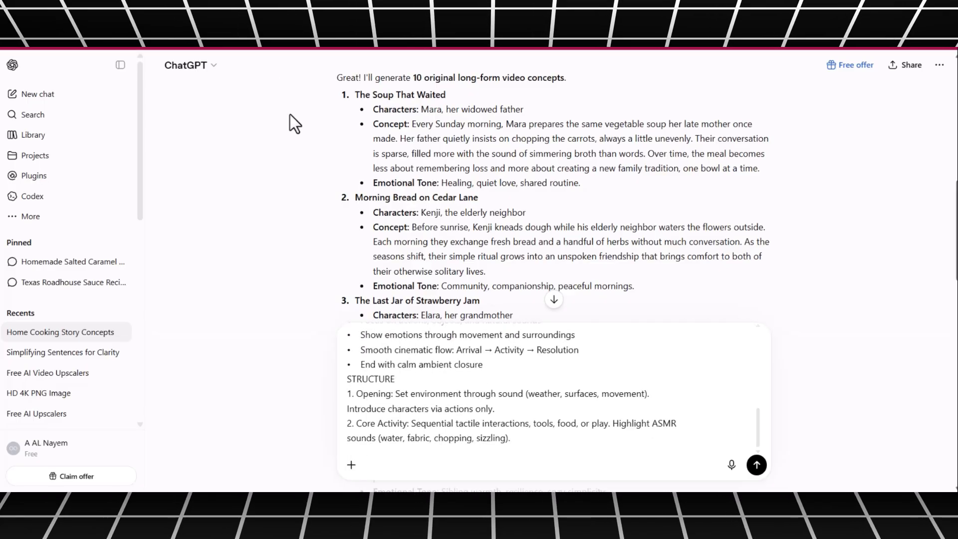
{"action": "left_click", "coordinate": [756, 465]}
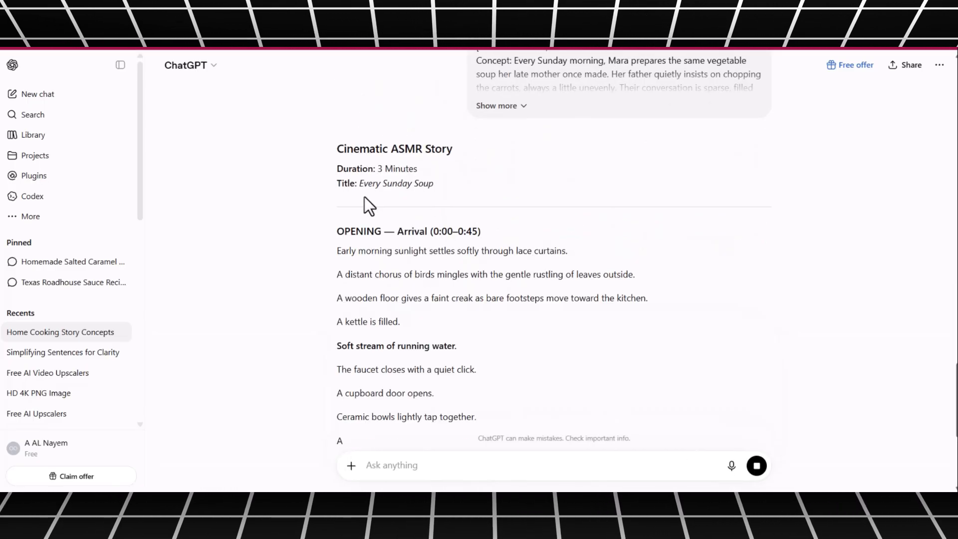
- Paste the prompt for concise, appearance-based descriptions of every story character, remove its "Character Appearance Descriptions" heading and send it
{"action": "scroll", "coordinate": [459, 294], "scroll_direction": "down", "scroll_amount": 3}
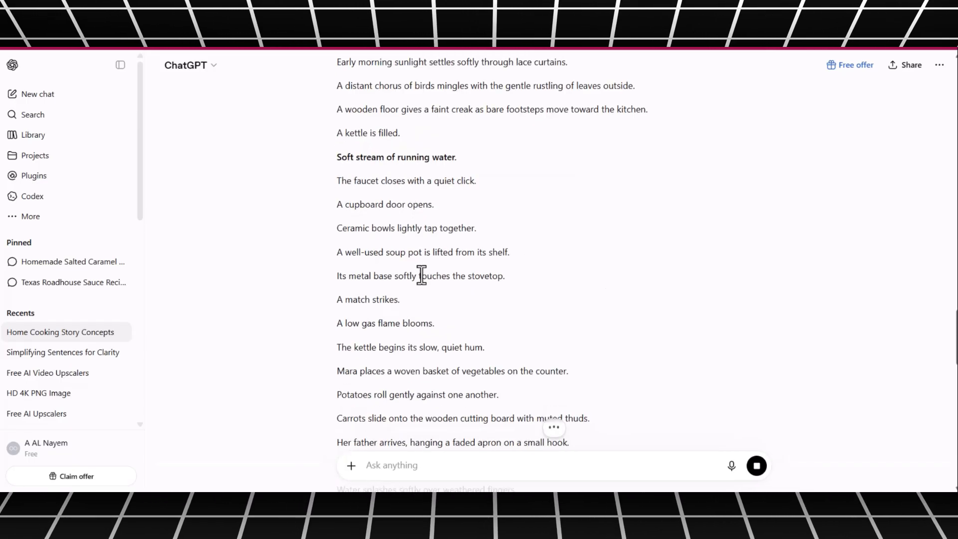
{"action": "scroll", "coordinate": [448, 270], "scroll_direction": "down", "scroll_amount": 15}
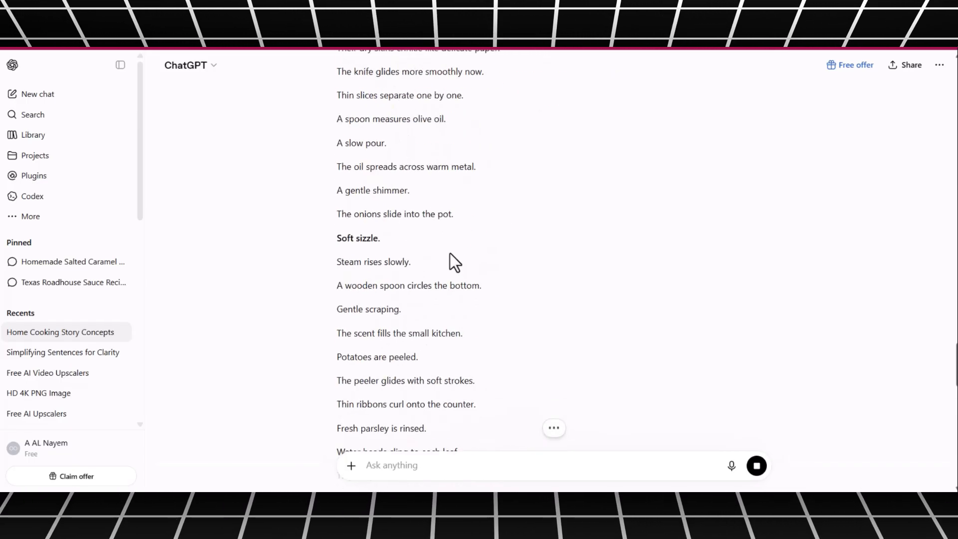
{"action": "scroll", "coordinate": [450, 259], "scroll_direction": "down", "scroll_amount": 16}
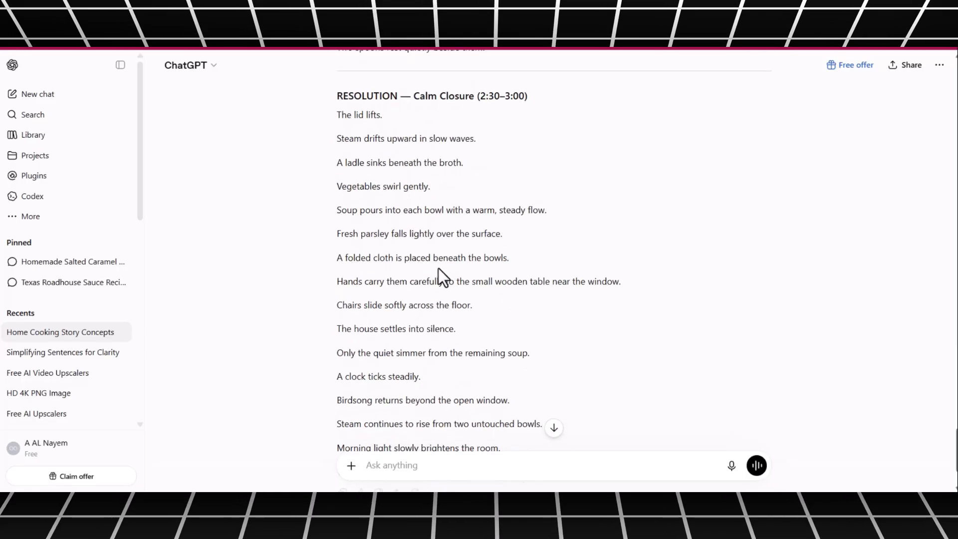
{"action": "scroll", "coordinate": [438, 272], "scroll_direction": "down", "scroll_amount": 2}
{"action": "scroll", "coordinate": [367, 164], "scroll_direction": "up", "scroll_amount": 3}
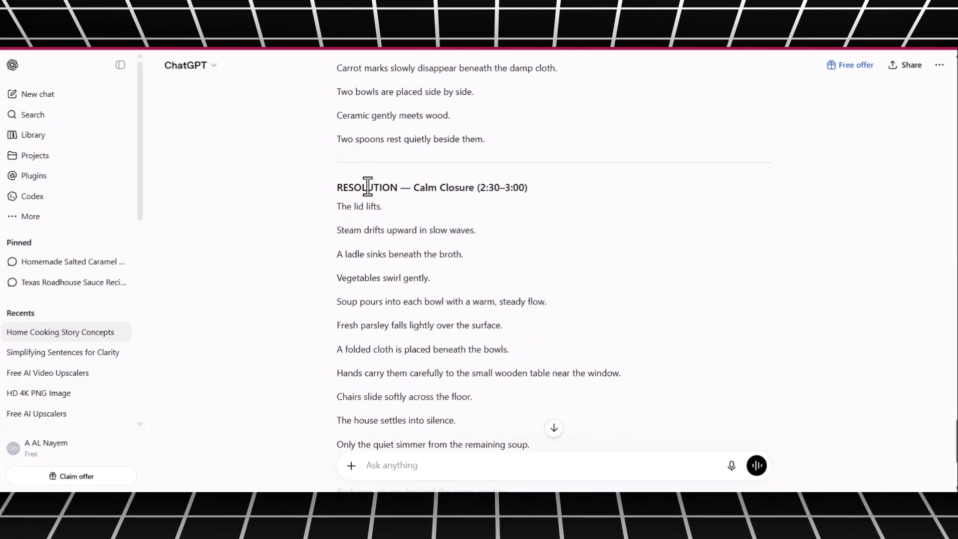
{"action": "scroll", "coordinate": [390, 272], "scroll_direction": "down", "scroll_amount": 3}
{"action": "type", "text": "Character Appearance Description Write a concise, appearance-based description for every character introduced in the story, capturing only their visible physical traits such as height, body type, facial features, clothing, and any other notable visual details."}
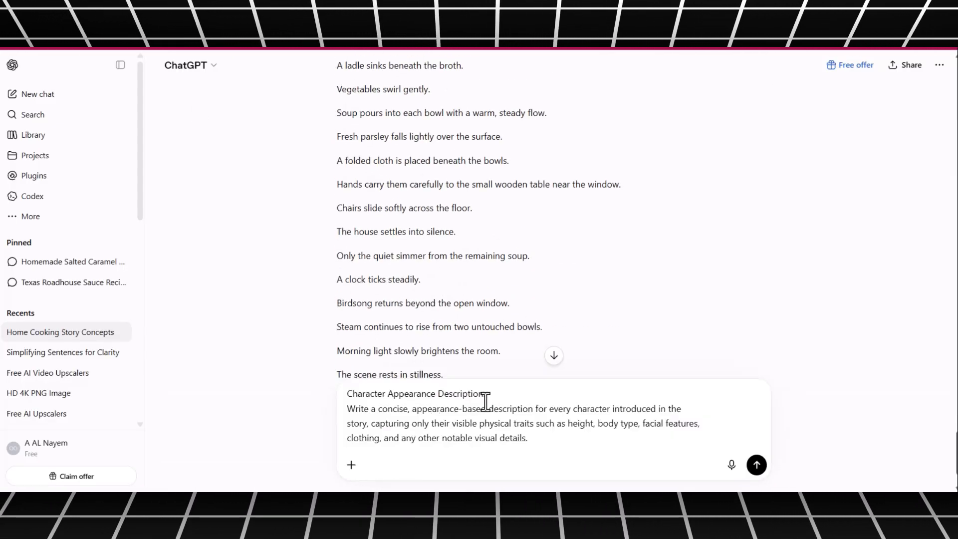
{"action": "left_click_drag", "start_coordinate": [502, 395], "coordinate": [340, 394]}
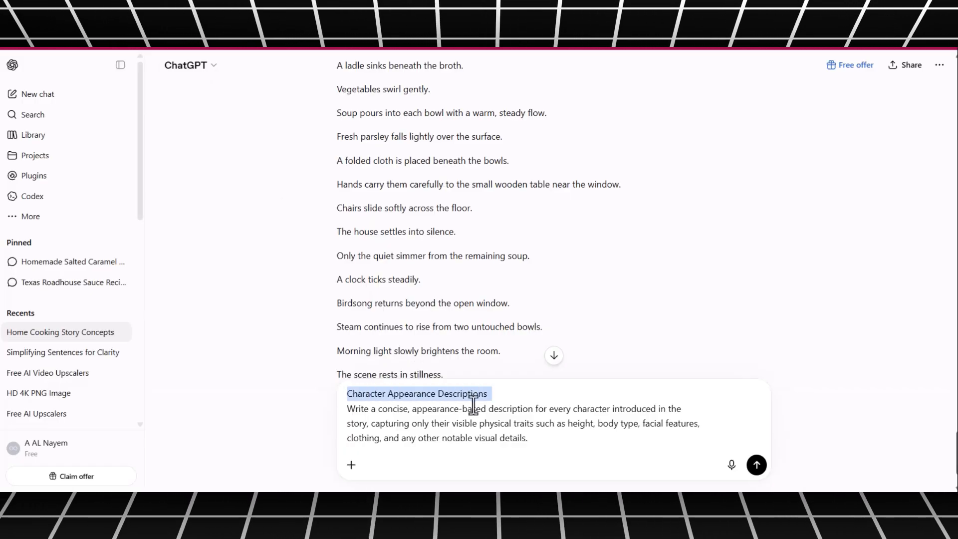
{"action": "key", "text": "BackSpace"}
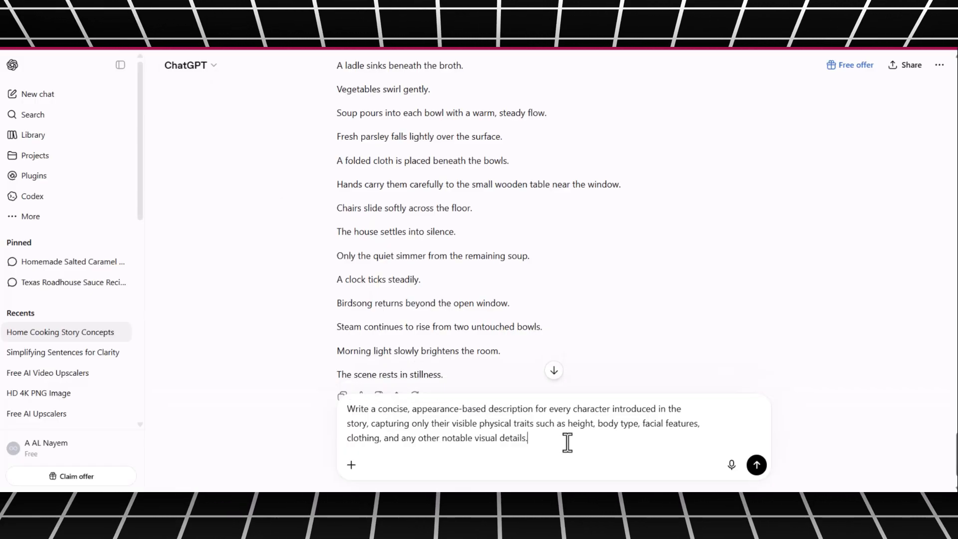
{"action": "left_click", "coordinate": [756, 464]}
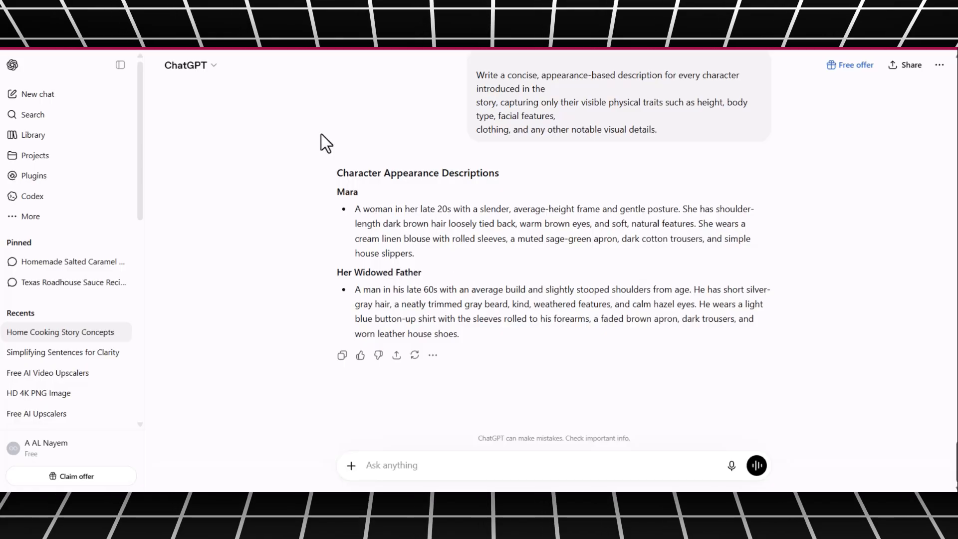
- Paste and send the prompt that transforms the story into 'X' cinematic image prompts in a Ghibli-inspired style
{"action": "left_click", "coordinate": [388, 459]}
{"action": "key", "text": "ctrl+v"}
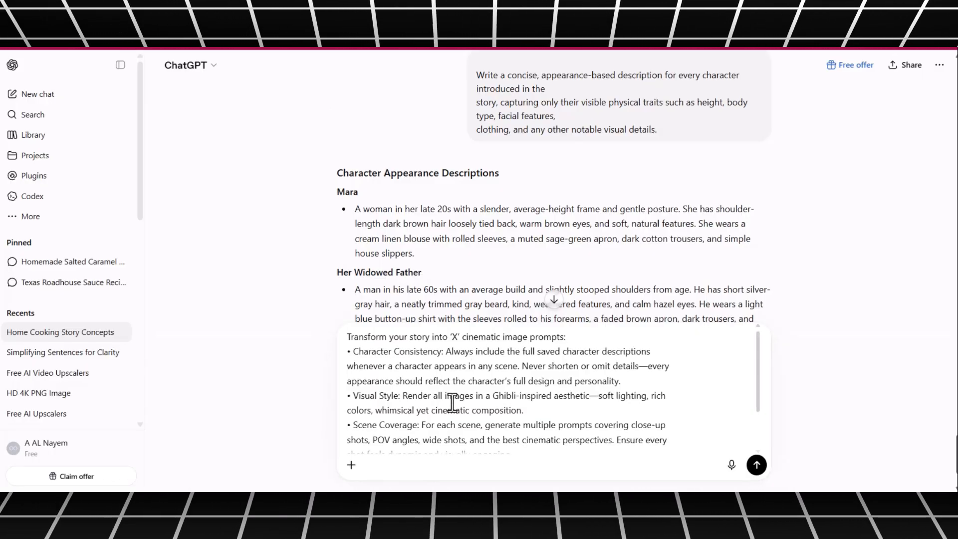
{"action": "scroll", "coordinate": [443, 399], "scroll_direction": "down", "scroll_amount": 5}
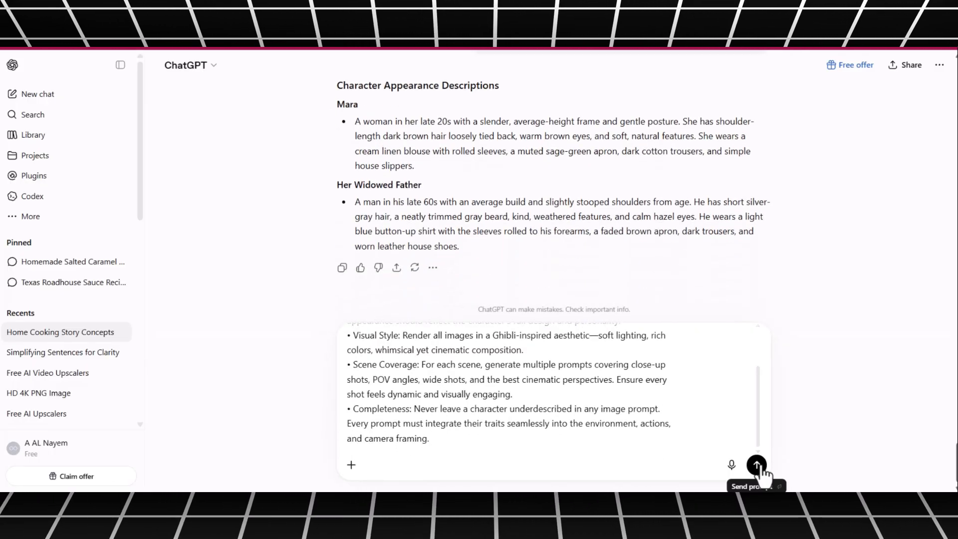
{"action": "left_click", "coordinate": [757, 466]}
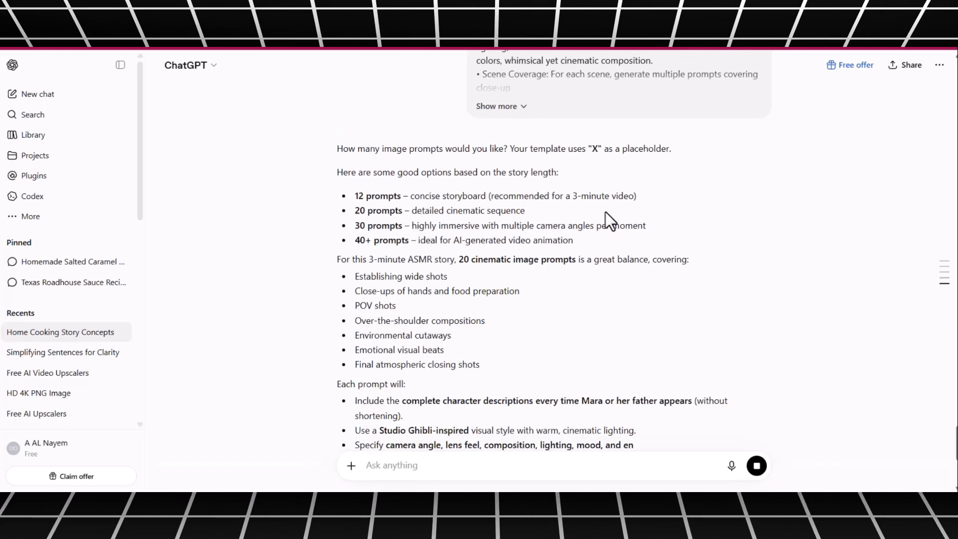
- Reply with the response's line recommending 20 cinematic image prompts for the 3-minute ASMR story and review the generated prompts
{"action": "triple_click", "coordinate": [539, 196]}
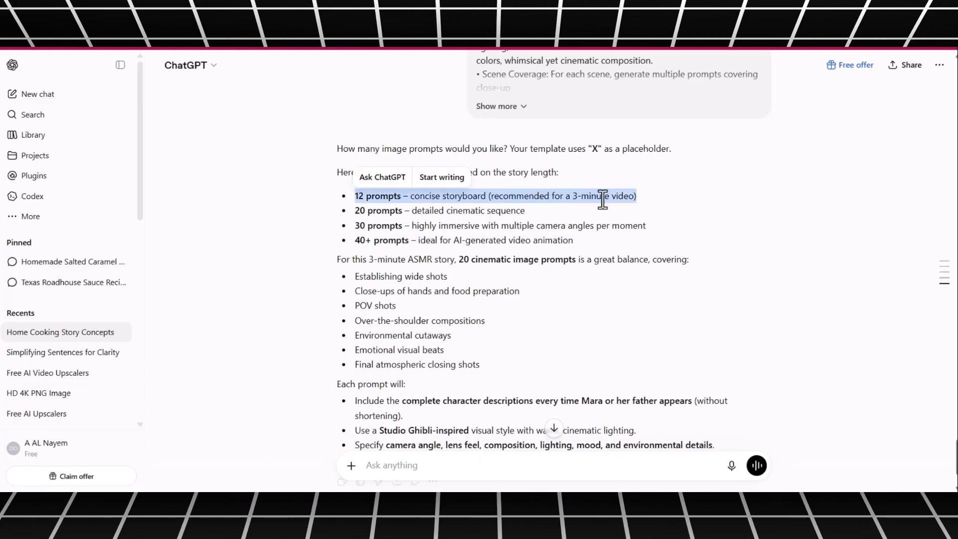
{"action": "scroll", "coordinate": [414, 306], "scroll_direction": "down", "scroll_amount": 3}
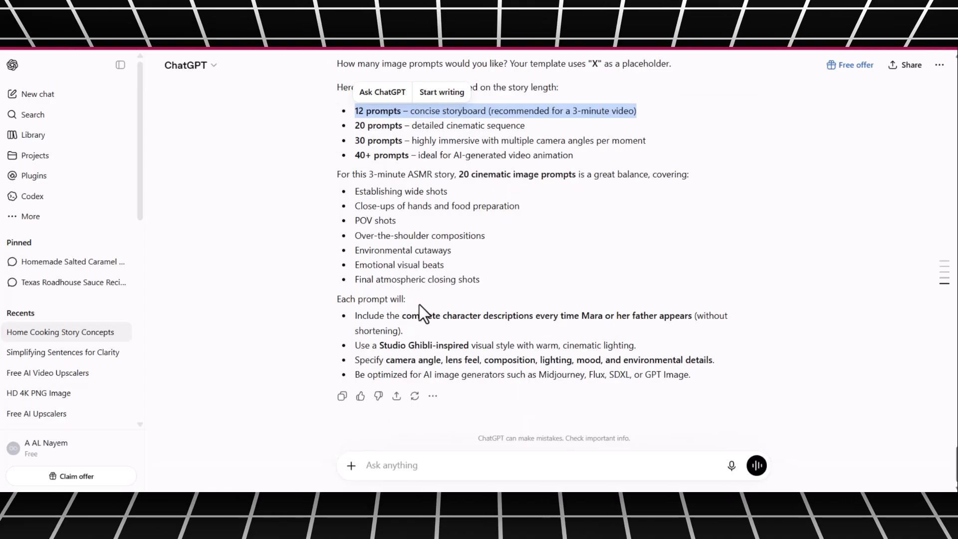
{"action": "triple_click", "coordinate": [514, 175]}
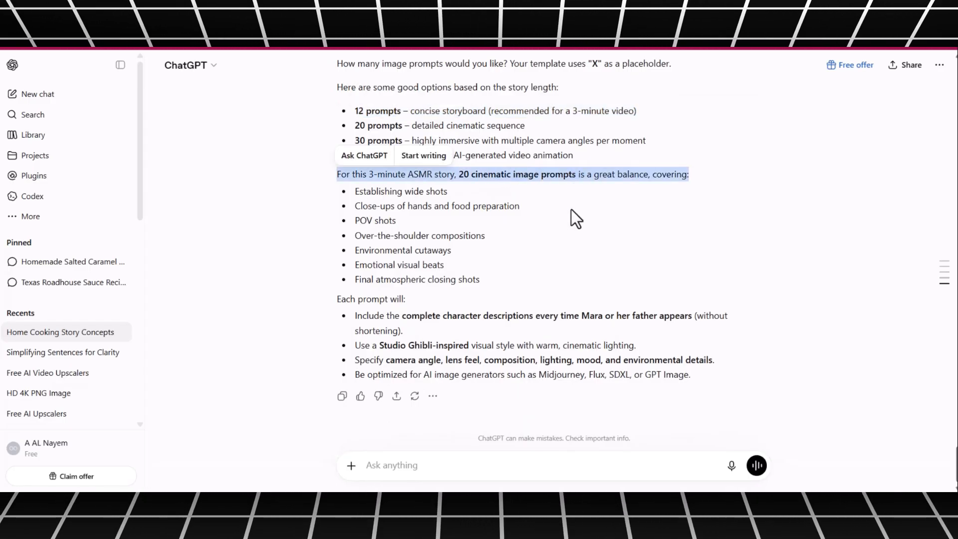
{"action": "type", "text": "For this 3-minute ASMR story, 20 cinematic image prompts is a great balance, covering:"}
{"action": "key", "text": "Return"}
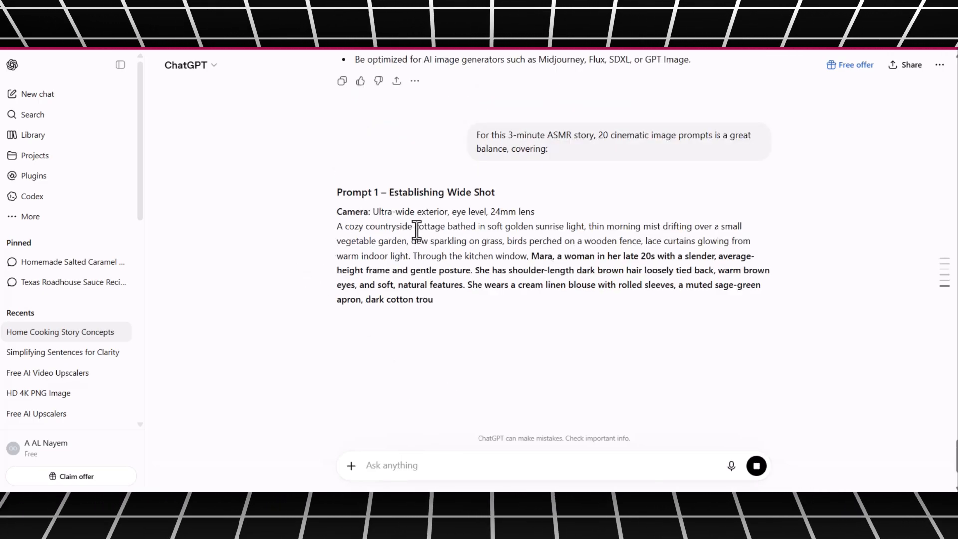
{"action": "scroll", "coordinate": [480, 248], "scroll_direction": "down", "scroll_amount": 4}
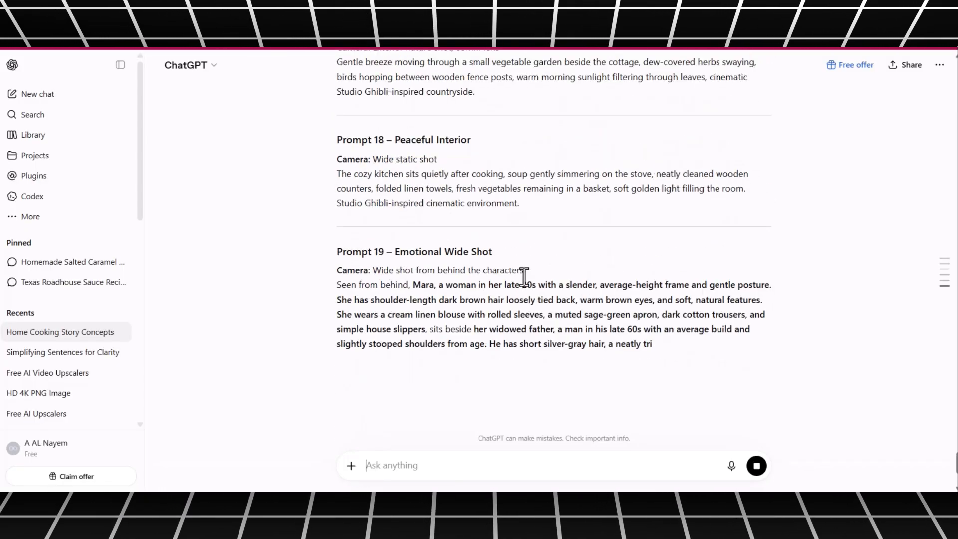
{"action": "scroll", "coordinate": [493, 297], "scroll_direction": "up", "scroll_amount": 20}
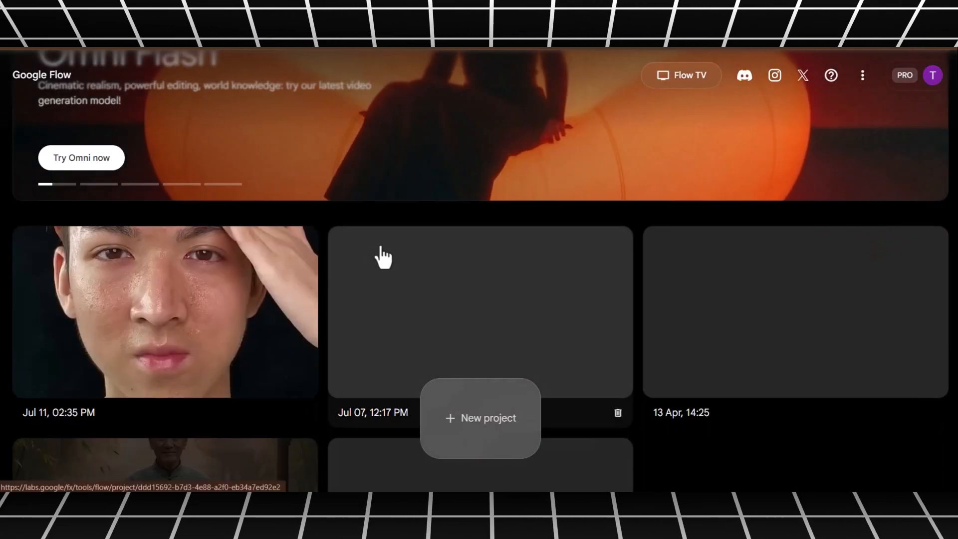
- Switch to Google Flow, create a new project and configure image generation at 16:9 with the Nano Banana Pro model
{"action": "left_click", "coordinate": [455, 426]}
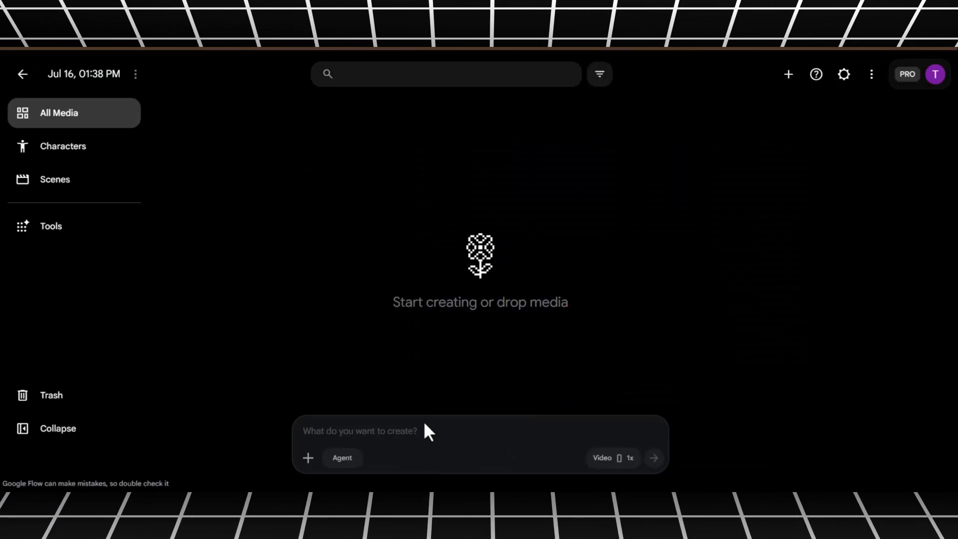
{"action": "left_click", "coordinate": [611, 459]}
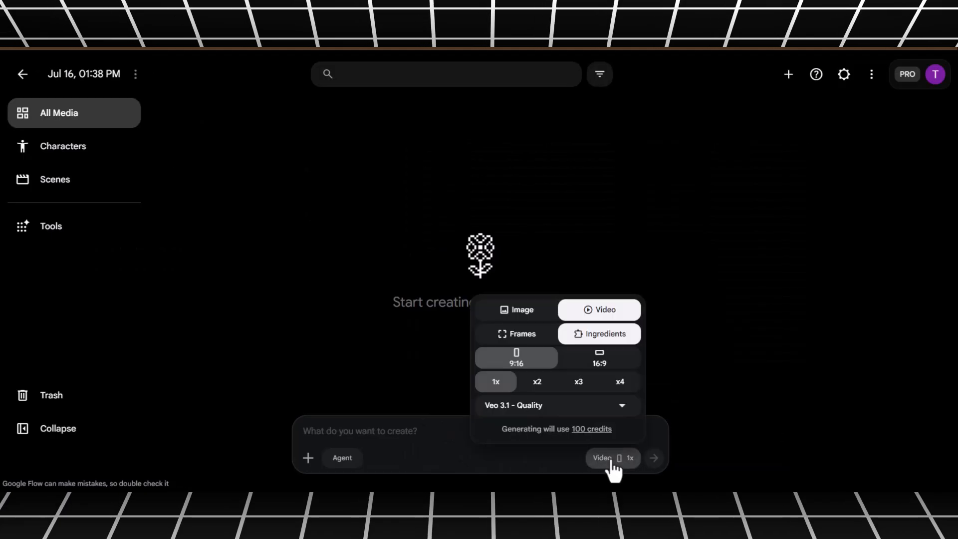
{"action": "left_click", "coordinate": [528, 313]}
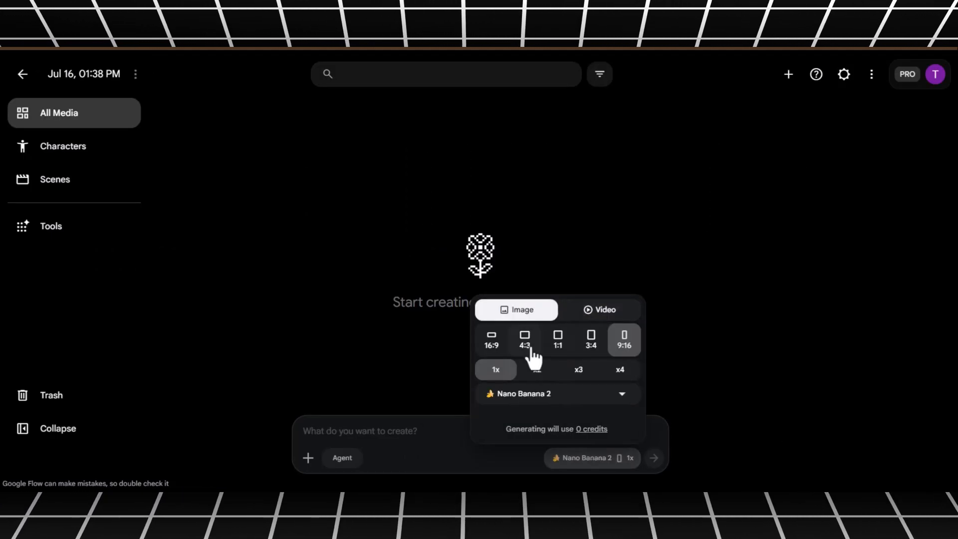
{"action": "left_click", "coordinate": [494, 349]}
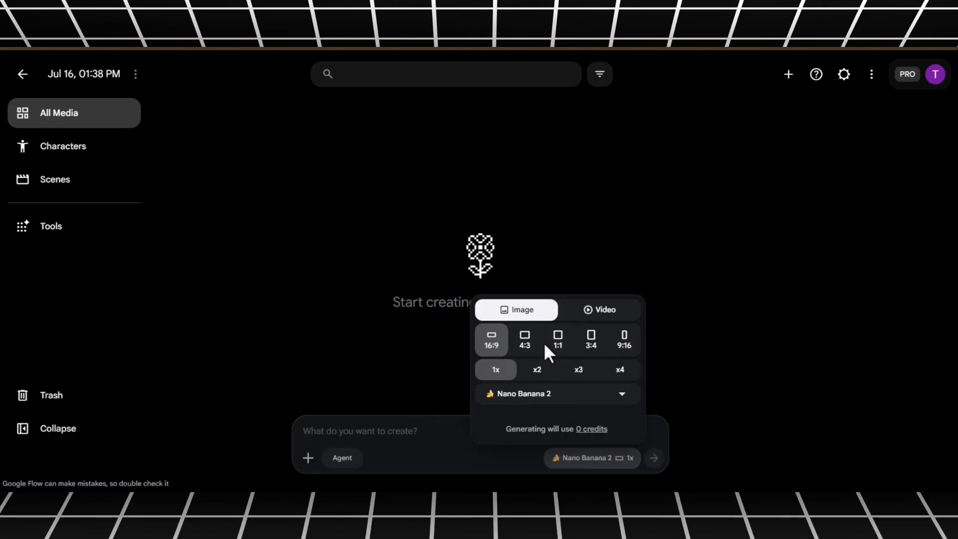
{"action": "left_click", "coordinate": [568, 394]}
{"action": "left_click", "coordinate": [549, 421]}
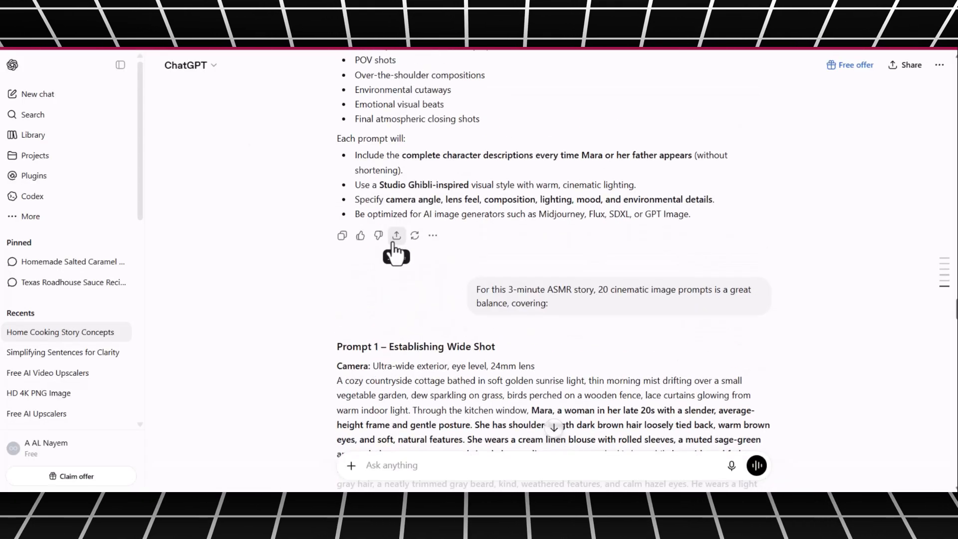
- Copy Mara's appearance description from ChatGPT, generate her image from it in Google Flow and open its download options
{"action": "scroll", "coordinate": [397, 243], "scroll_direction": "up", "scroll_amount": 15}
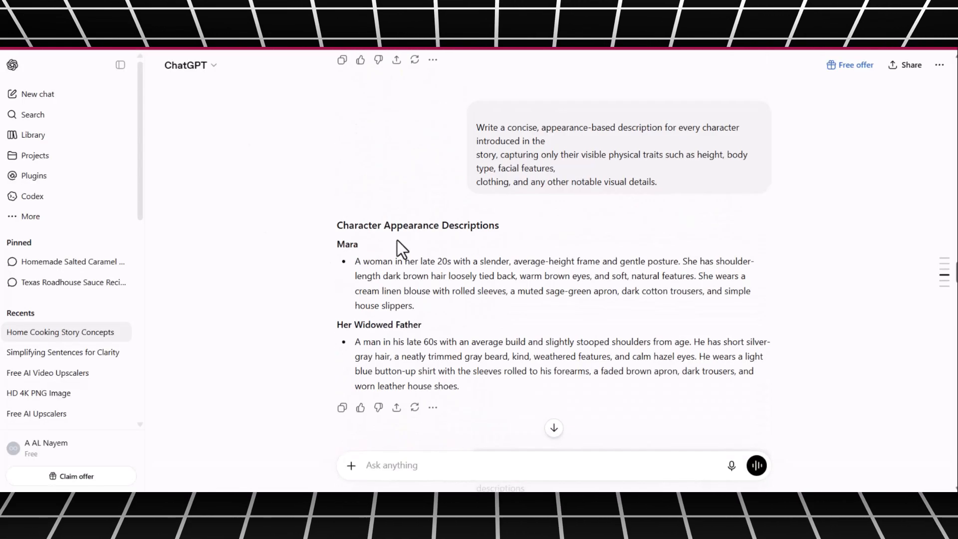
{"action": "scroll", "coordinate": [396, 243], "scroll_direction": "down", "scroll_amount": 12}
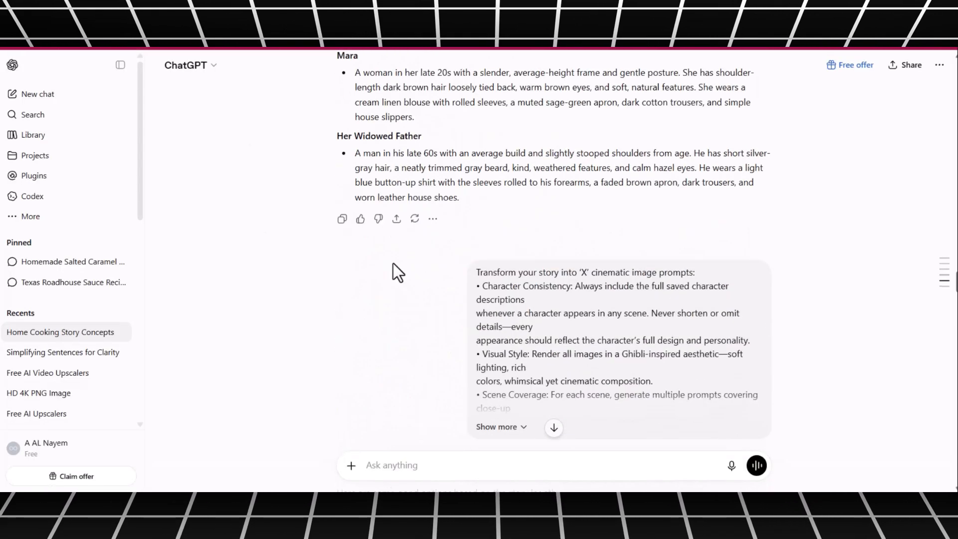
{"action": "scroll", "coordinate": [393, 263], "scroll_direction": "up", "scroll_amount": 4}
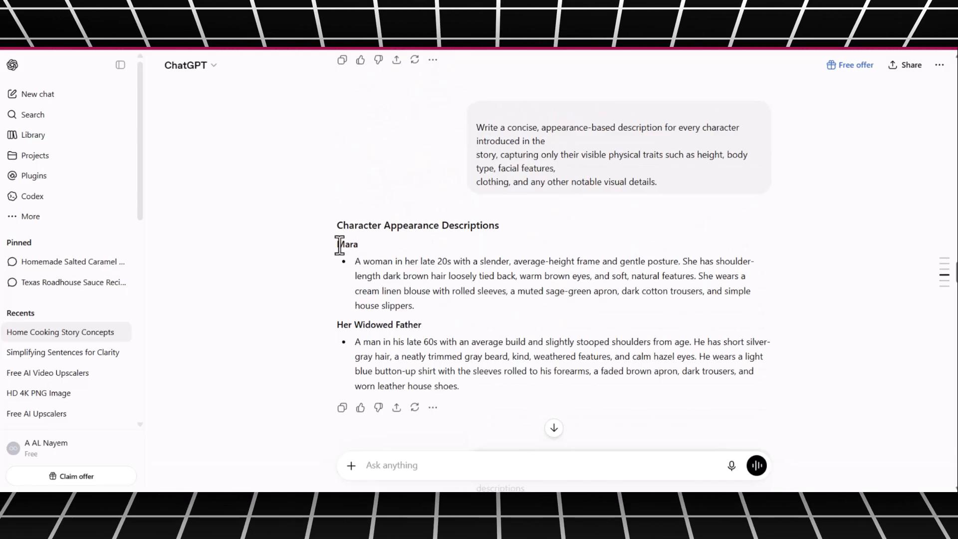
{"action": "left_click_drag", "start_coordinate": [337, 242], "coordinate": [442, 292]}
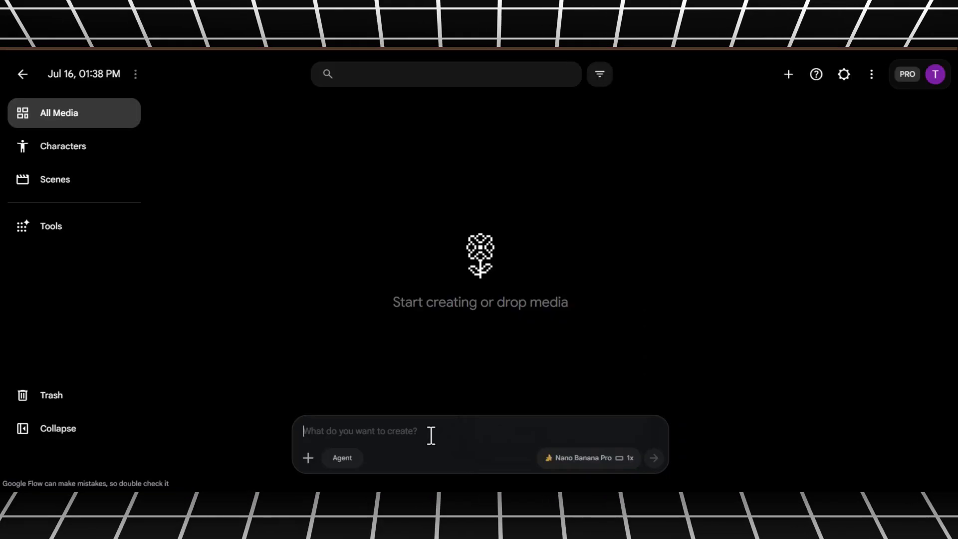
{"action": "type", "text": "A young woman in her late twenties with a slender build and gentle posture. She has warm chestnut-brown shoulder-length hair, loosely tied into a low ponytail with a few soft strands framing her round face. Her expressive hazel eyes and calm features convey quiet kindness. She wears a cream-colored linen blouse with rolled sleeves, a moss-green cotton apron, loose beige trousers, and simple brown house slippers. Her appearance has the soft, hand-painted warmth and natural simplicity of a Studio Ghibli-inspired character."}
{"action": "left_click", "coordinate": [654, 457]}
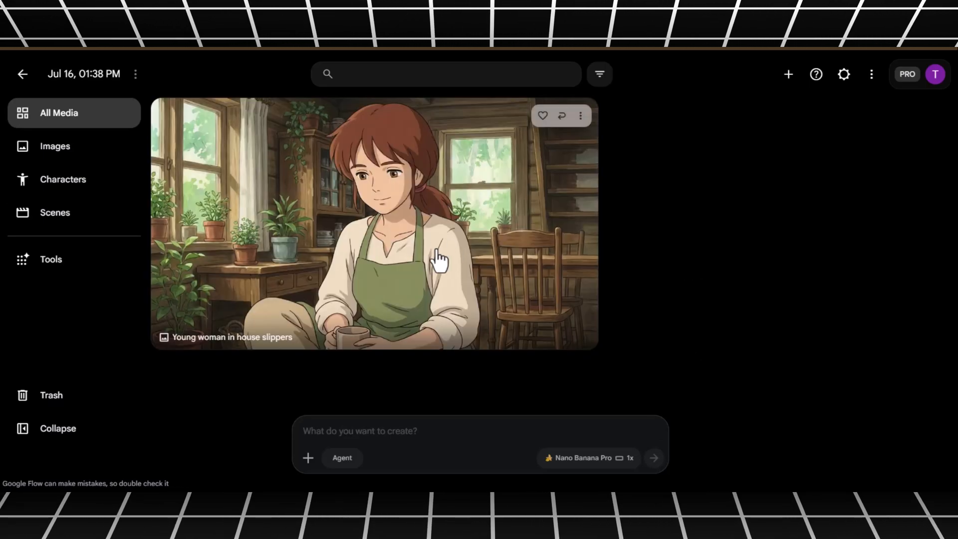
{"action": "left_click", "coordinate": [580, 115]}
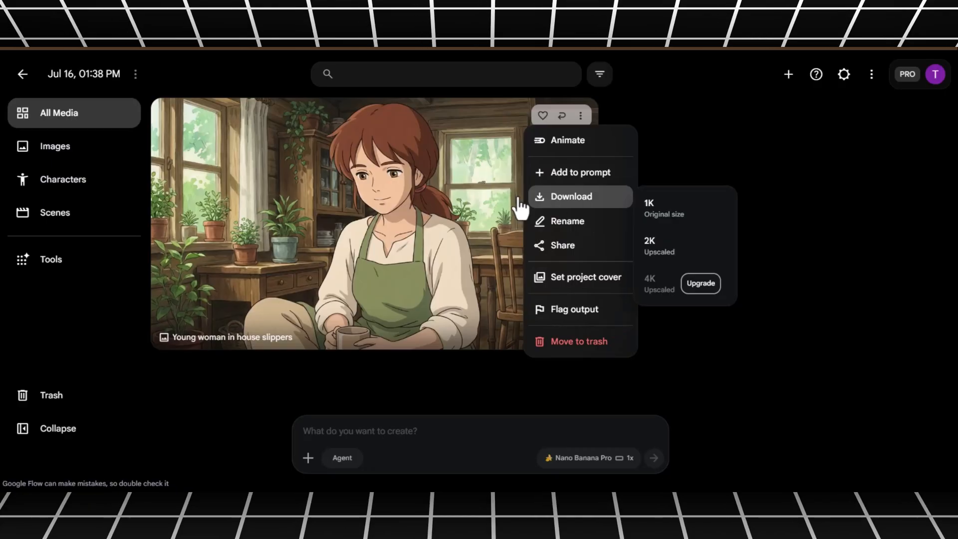
{"action": "mouse_move", "coordinate": [537, 194]}
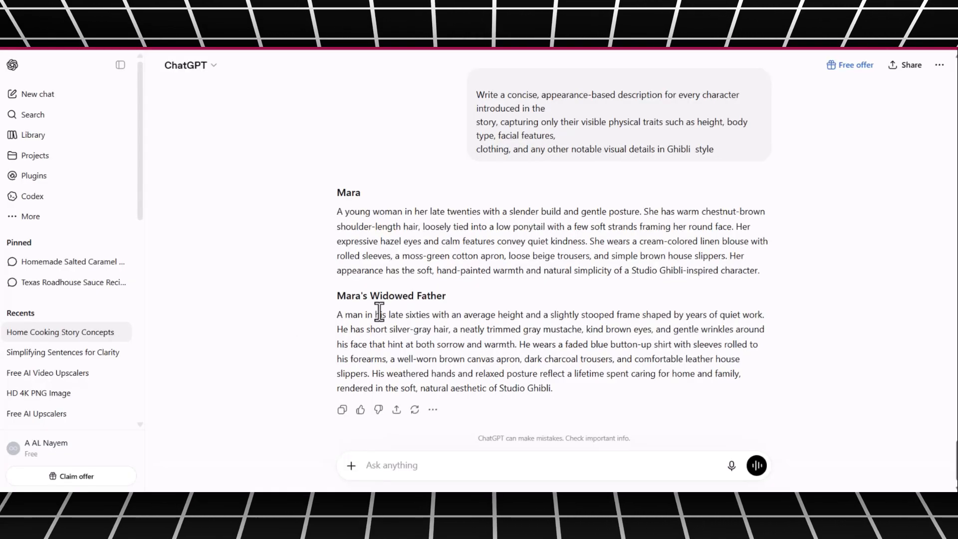
- Copy the Ghibli-style description of Mara's widowed father from ChatGPT, generate his image in Google Flow and download it at 1K
{"action": "left_click_drag", "start_coordinate": [337, 296], "coordinate": [572, 389]}
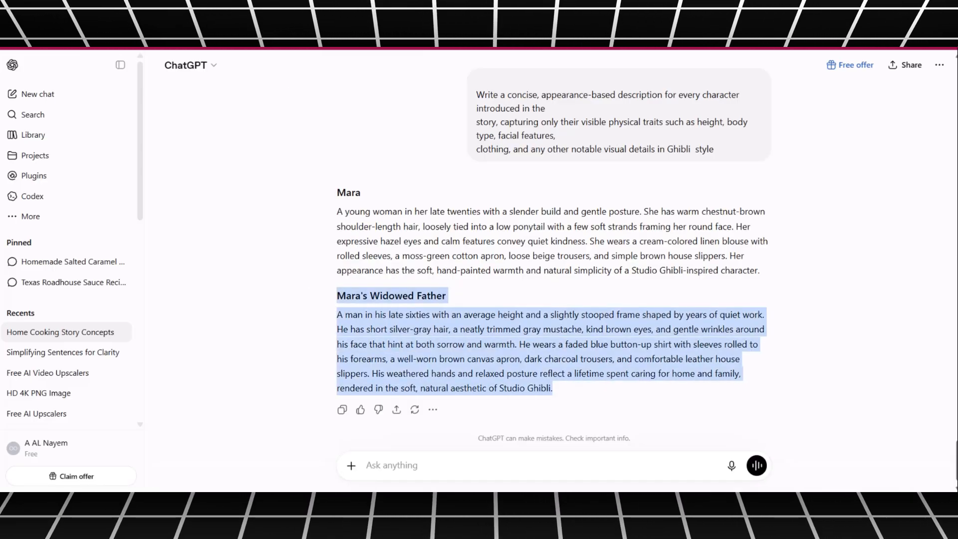
{"action": "type", "text": "Mara's Widowed Father  A man in his late sixties with an average height and a slightly stooped frame shaped by years of quiet work. He has short silver-gray hair, a neatly trimmed gray mustache, kind brown eyes, and gentle wrinkles around his face that hint at both sorrow and warmth. He wears a faded blue button-up shirt with sleeves rolled to his forearms, a well-worn brown canvas apron, dark charcoal trousers, and comfortable leather house slippers. His weathered hands and relaxed posture reflect a lifetime spent caring for home and family, rendered in the soft, natural aesthetic of Studio Ghibli."}
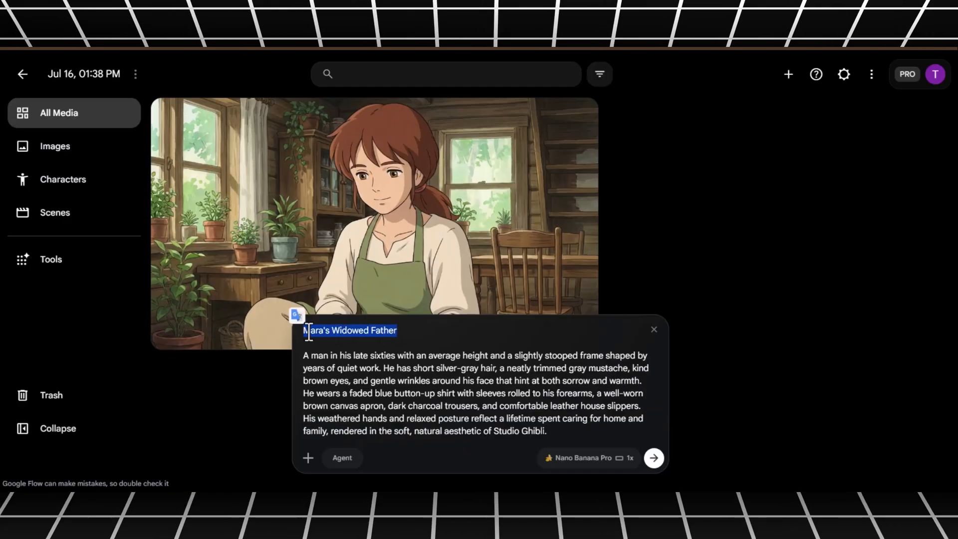
{"action": "left_click", "coordinate": [653, 458]}
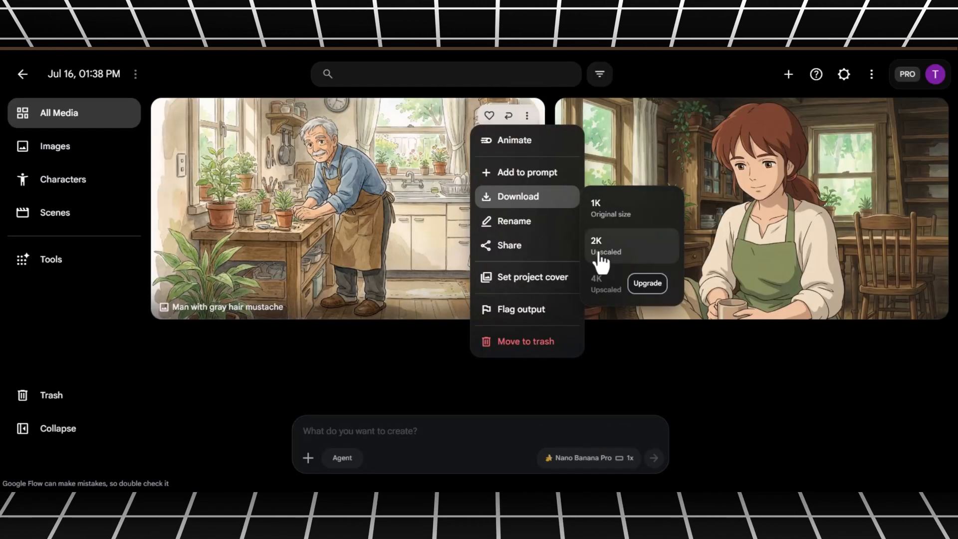
{"action": "left_click", "coordinate": [609, 207]}
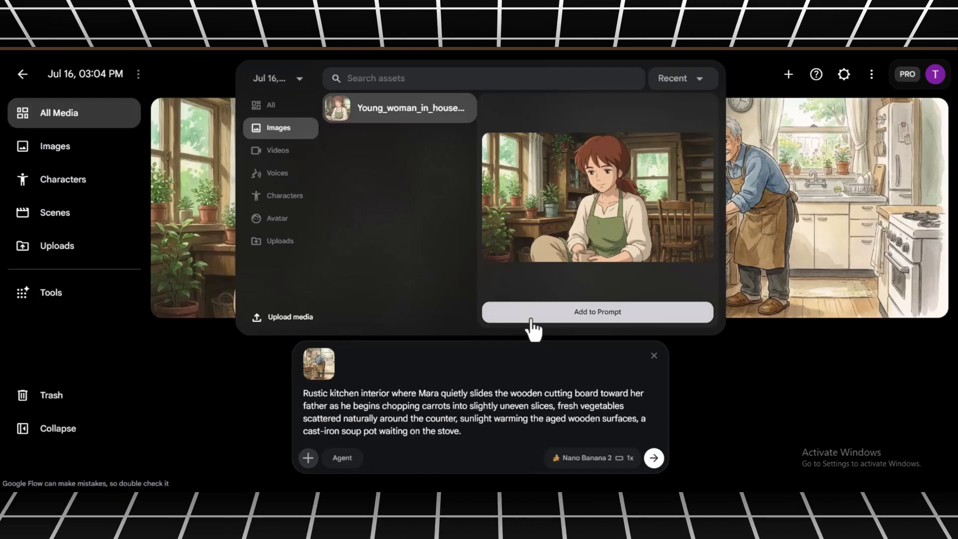
- Add the young woman's image as a second reference to the rustic kitchen carrot-chopping prompt and generate the scene
{"action": "left_click", "coordinate": [589, 318]}
{"action": "mouse_move", "coordinate": [353, 367]}
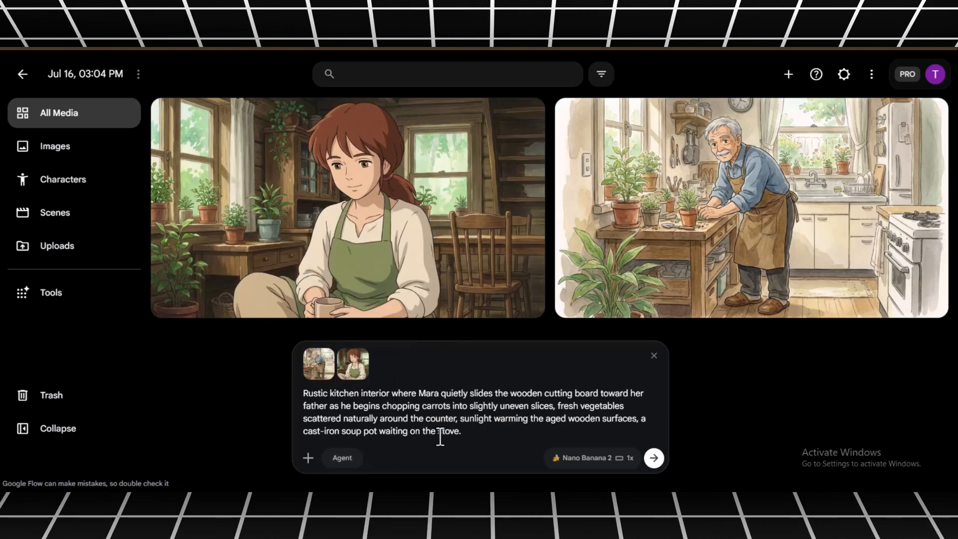
{"action": "key", "text": "Return"}
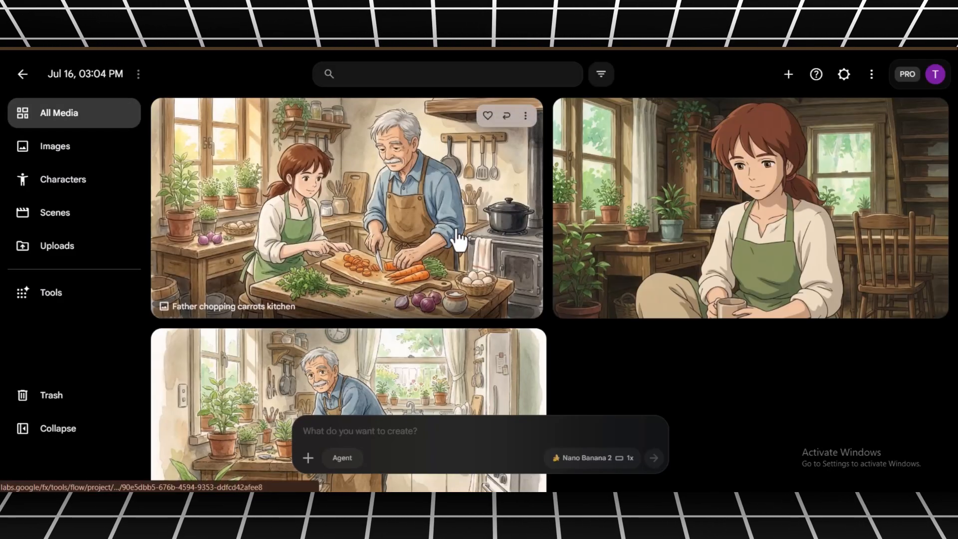
- Download the generated carrot-chopping kitchen image at 1K original size
{"action": "left_click", "coordinate": [525, 115]}
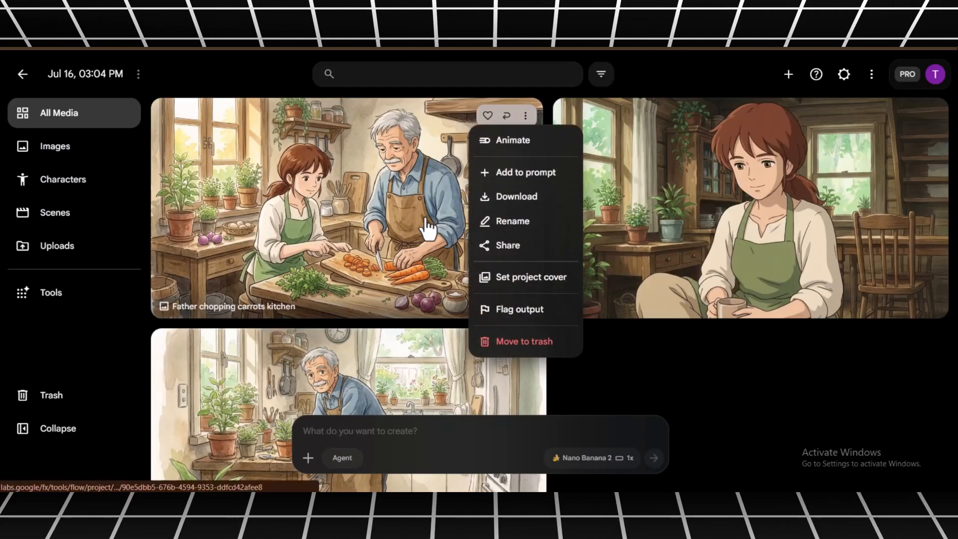
{"action": "mouse_move", "coordinate": [499, 198]}
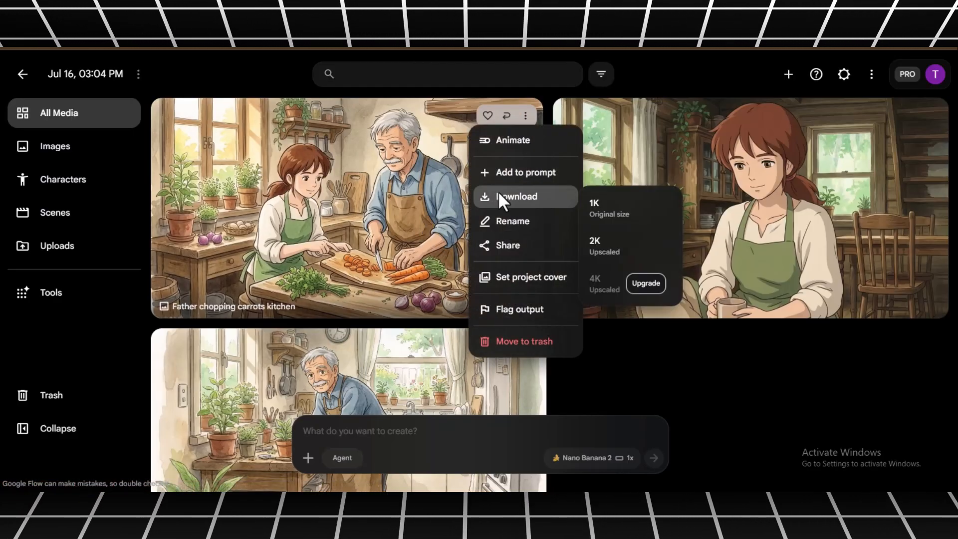
{"action": "left_click", "coordinate": [632, 205]}
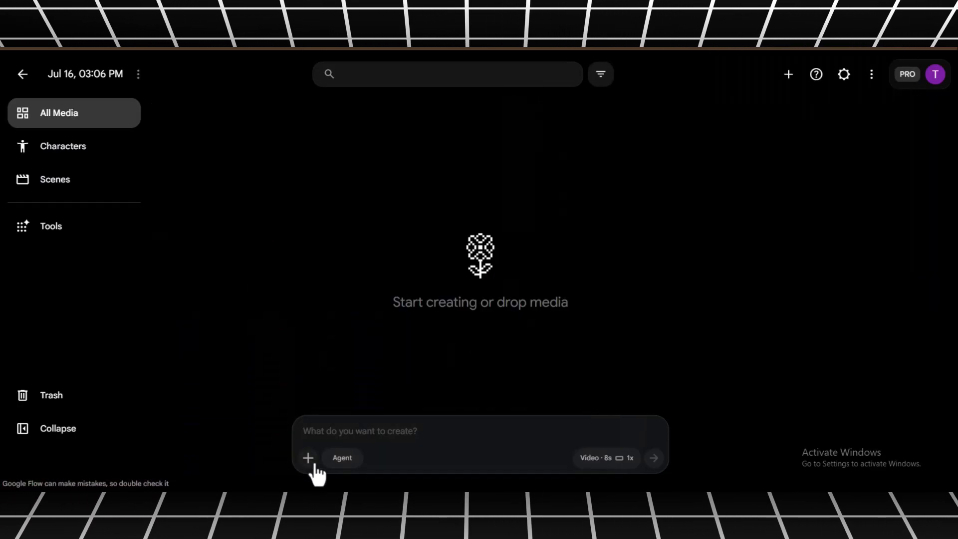
- Upload the Father_chopping_carrots_kitchen image to the video project and add it to the prompt
{"action": "left_click", "coordinate": [307, 457]}
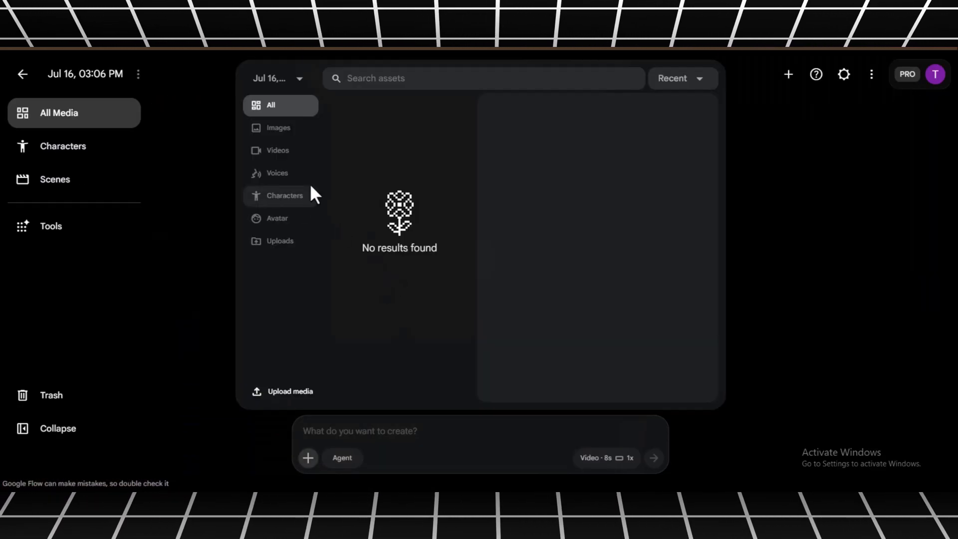
{"action": "left_click", "coordinate": [292, 393]}
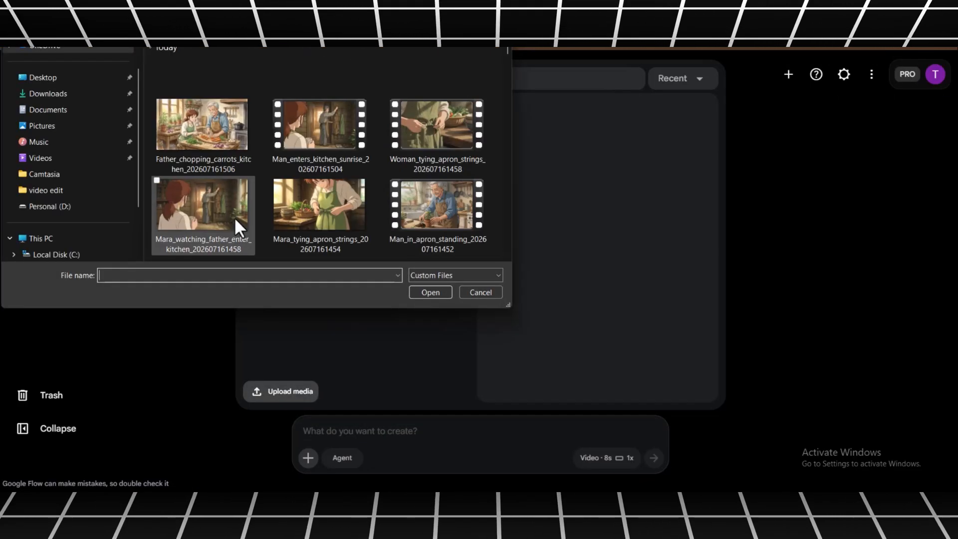
{"action": "double_click", "coordinate": [216, 120]}
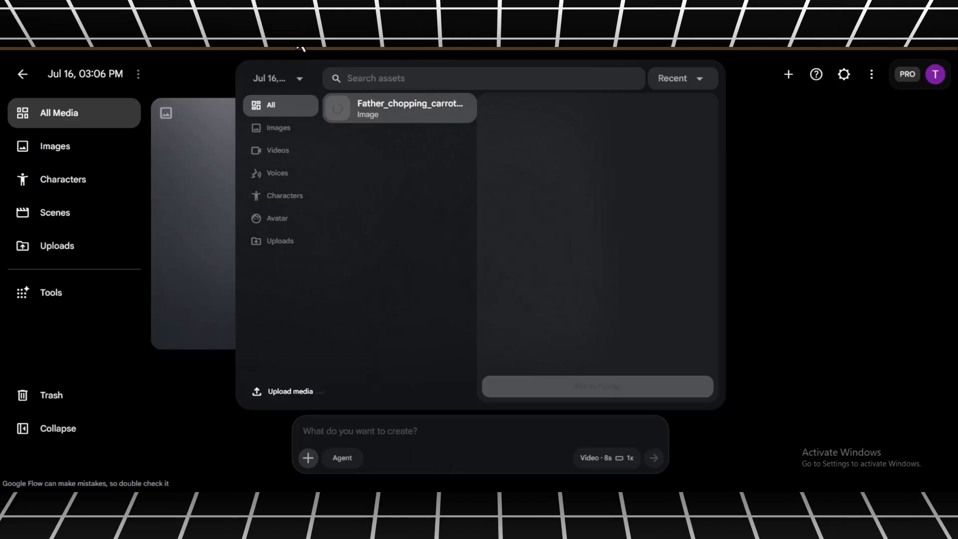
{"action": "left_click", "coordinate": [598, 389]}
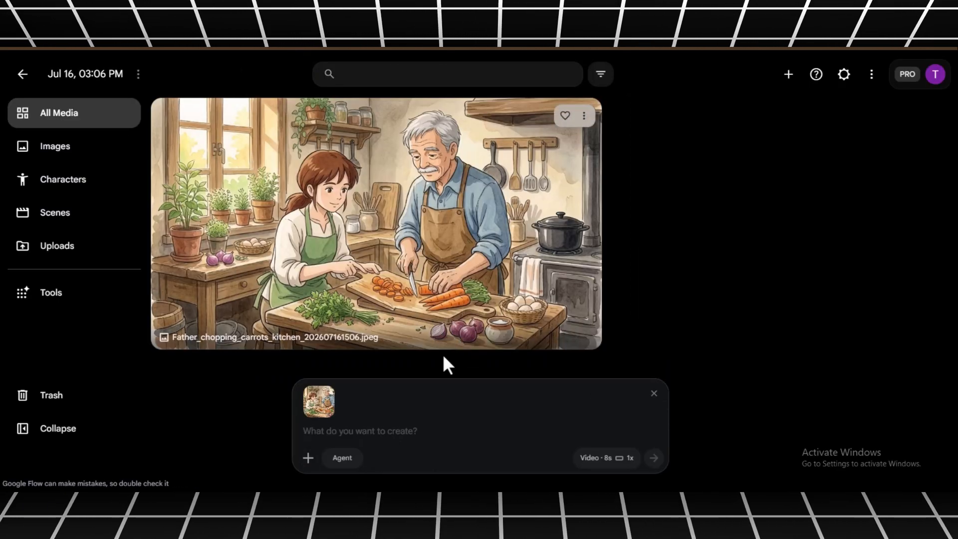
- Paste the medium cinematic composition text and the Mara-and-father carrot-chopping scene prompt, and generate the 8-second video
{"action": "left_click", "coordinate": [405, 430]}
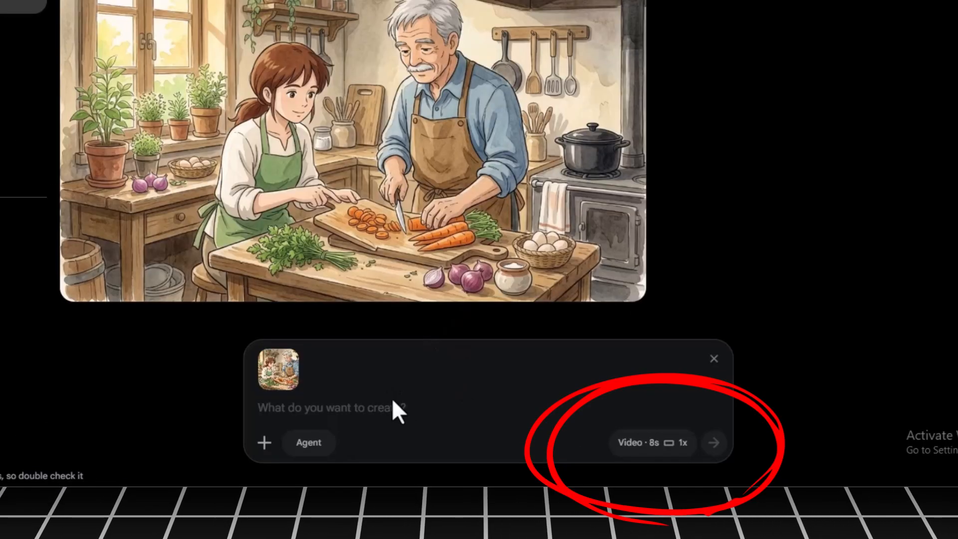
{"action": "key", "text": "super+v"}
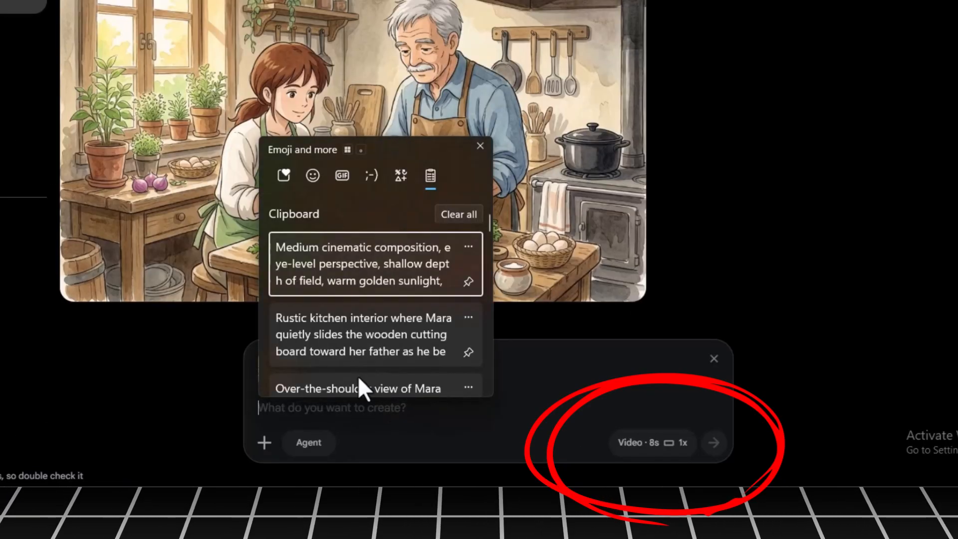
{"action": "left_click", "coordinate": [430, 341]}
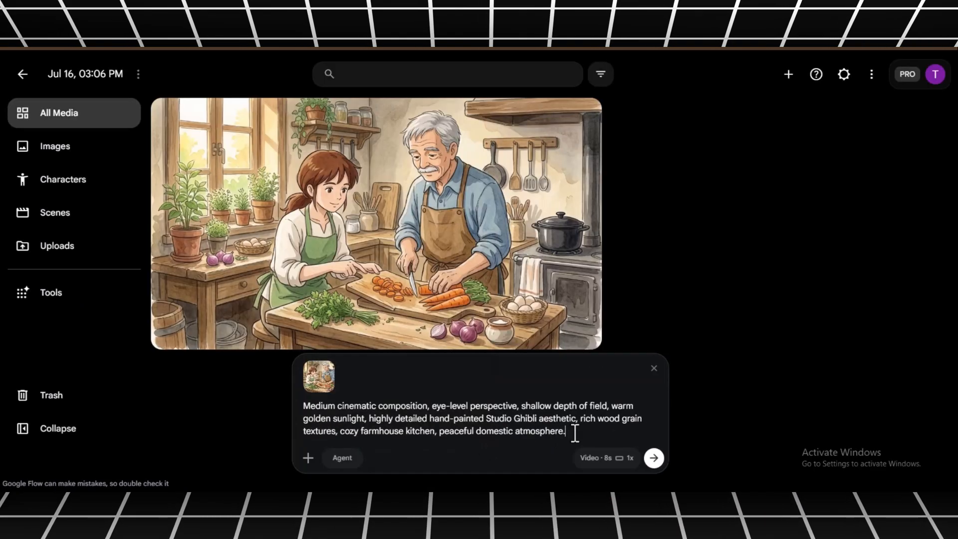
{"action": "key", "text": "shift+Return"}
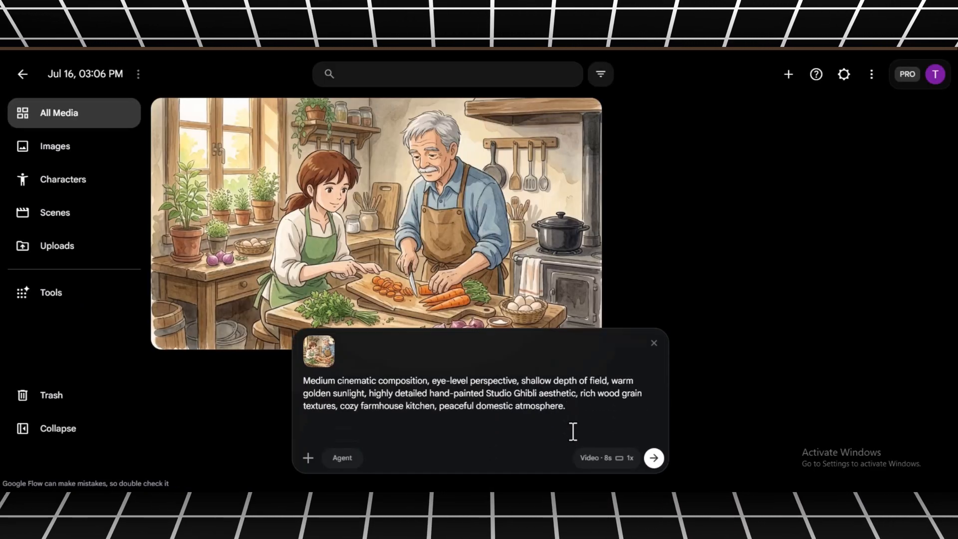
{"action": "key", "text": "super+v"}
{"action": "left_click", "coordinate": [376, 372]}
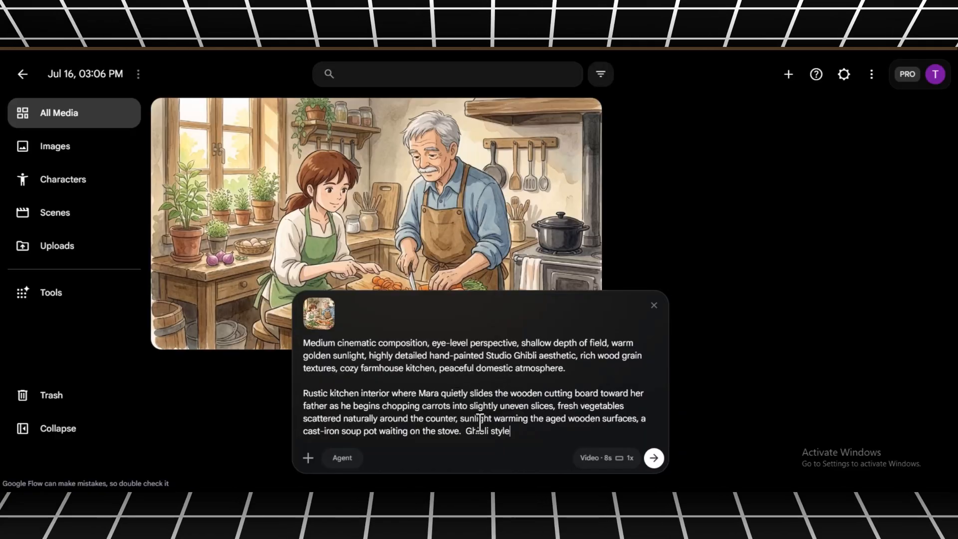
{"action": "left_click", "coordinate": [654, 457]}
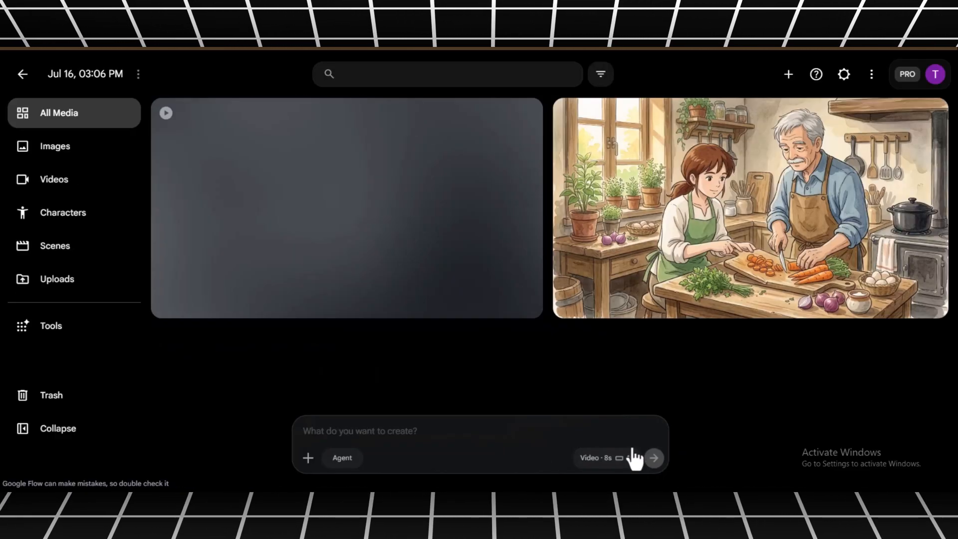
- Download the generated father-chopping-carrots video at 720p original size
{"action": "mouse_move", "coordinate": [195, 206]}
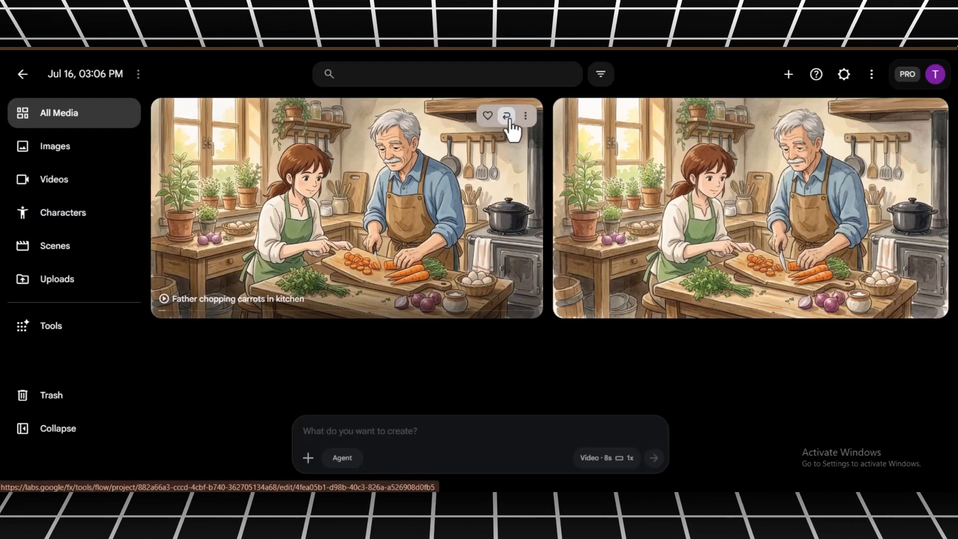
{"action": "left_click", "coordinate": [526, 116]}
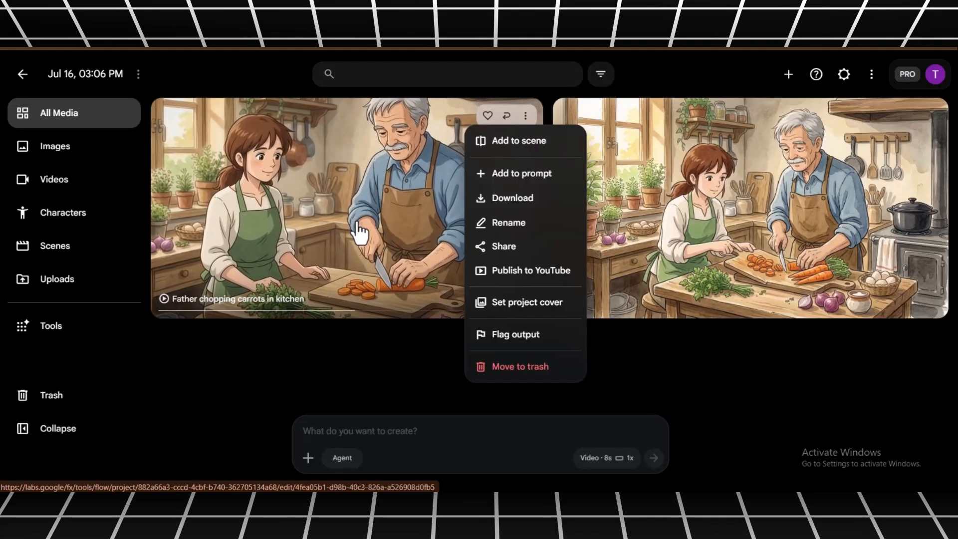
{"action": "mouse_move", "coordinate": [480, 201]}
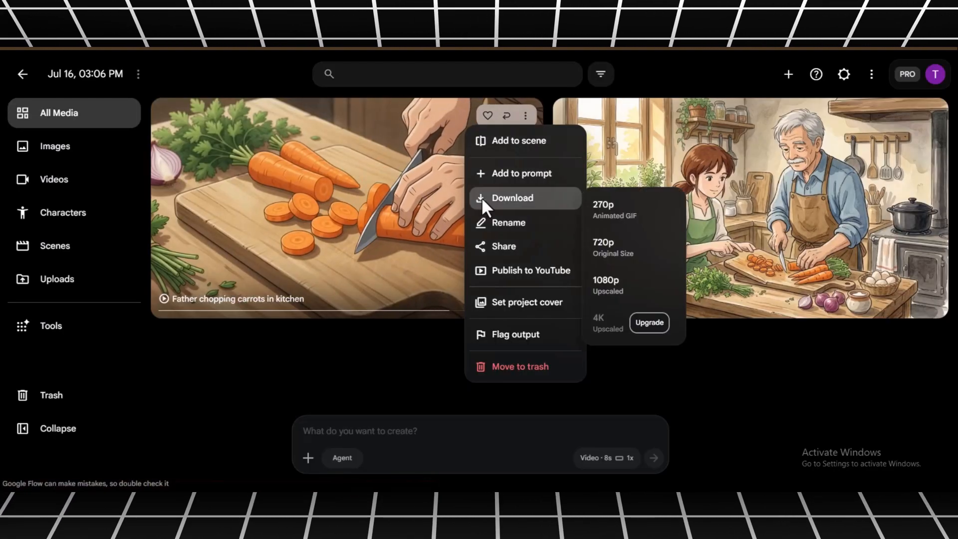
{"action": "left_click", "coordinate": [622, 257]}
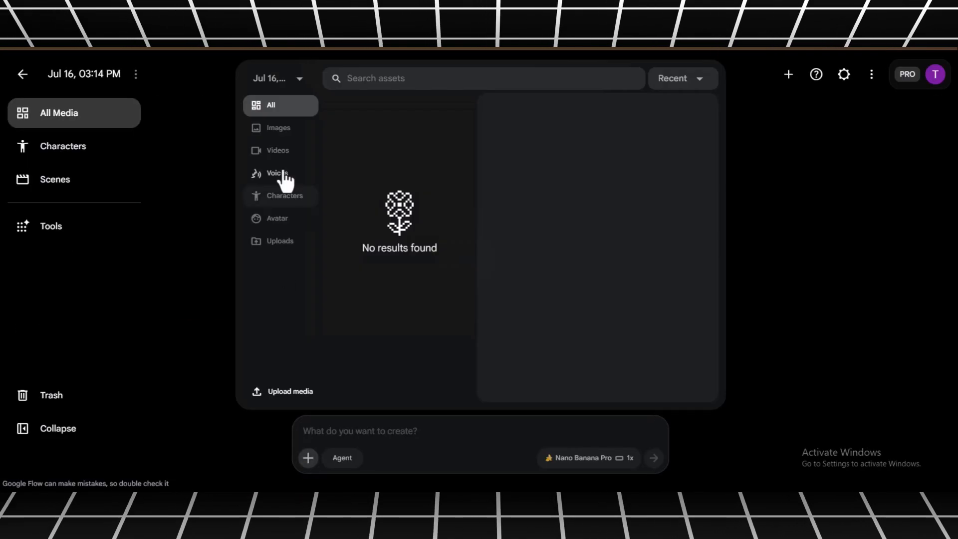
- Add the Man_with_gray_hair image from the project's image assets to the prompt as a reference
{"action": "left_click", "coordinate": [289, 80]}
{"action": "left_click", "coordinate": [291, 132]}
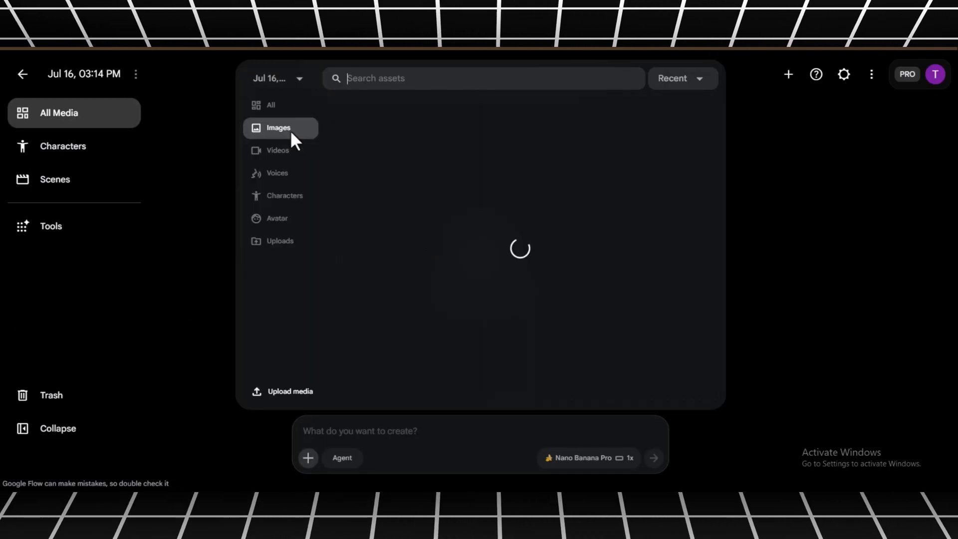
{"action": "left_click", "coordinate": [369, 143]}
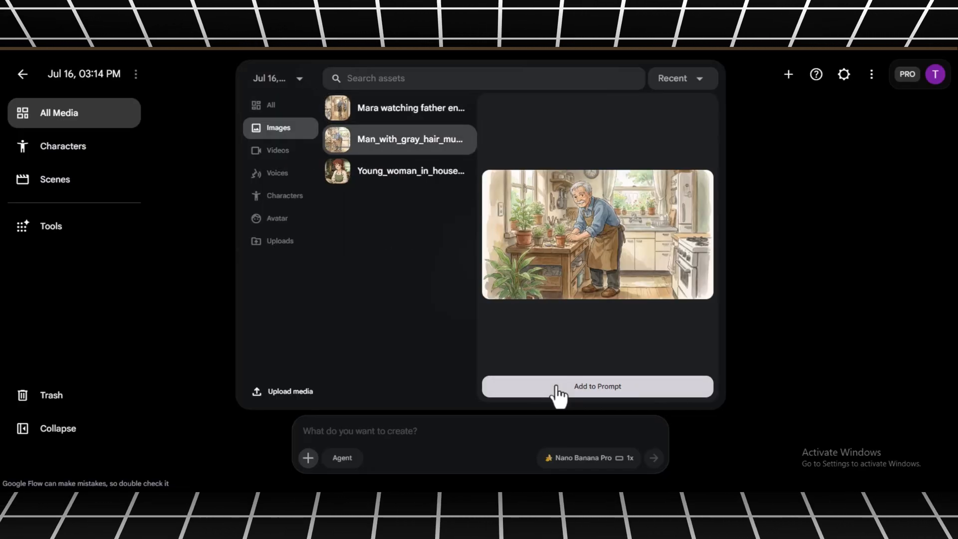
{"action": "left_click", "coordinate": [534, 392]}
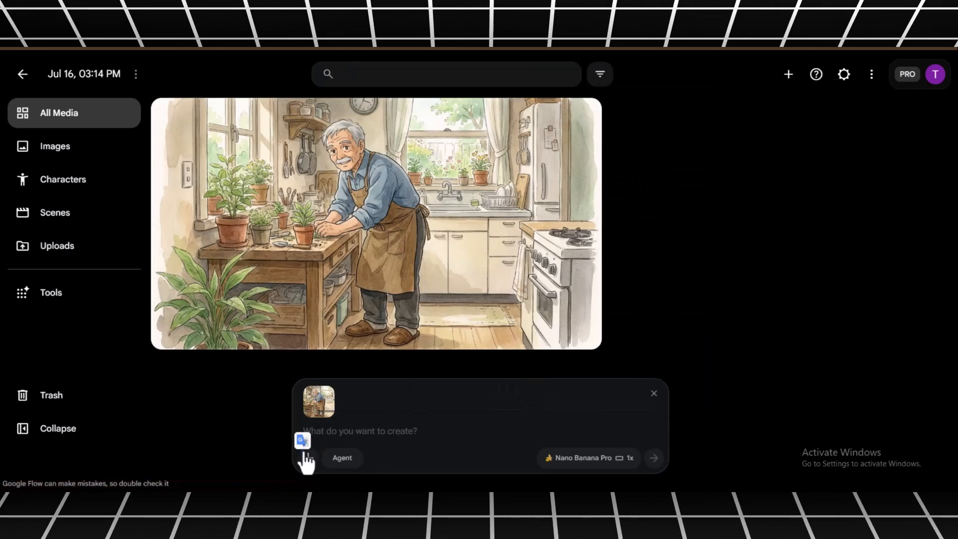
- Add the Young_woman_in_house image to the prompt as the second reference
{"action": "left_click", "coordinate": [306, 456]}
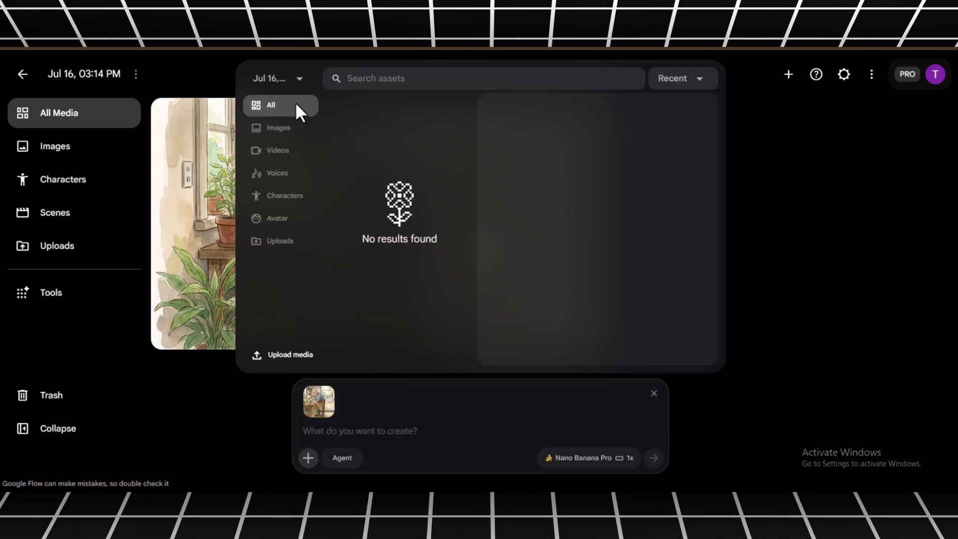
{"action": "left_click", "coordinate": [284, 79]}
{"action": "left_click", "coordinate": [289, 125]}
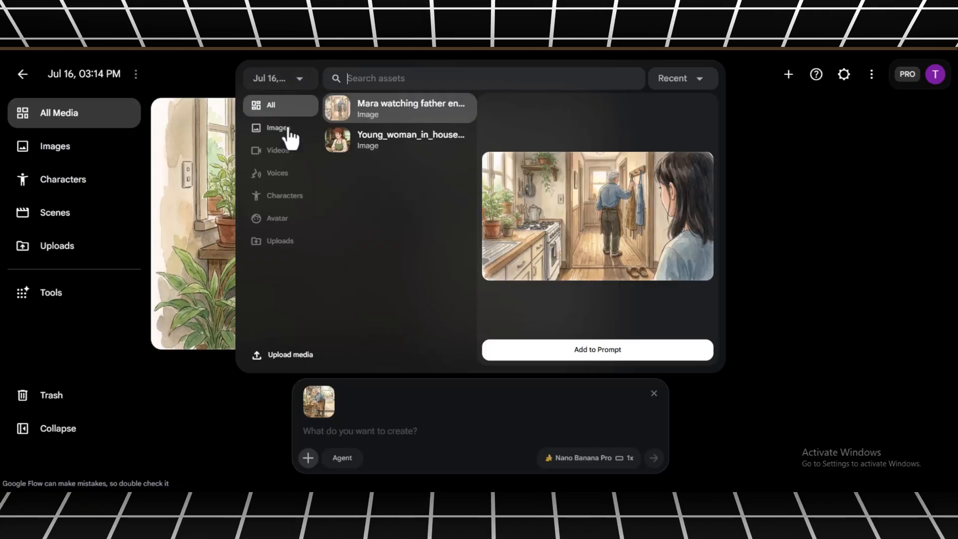
{"action": "left_click", "coordinate": [390, 152]}
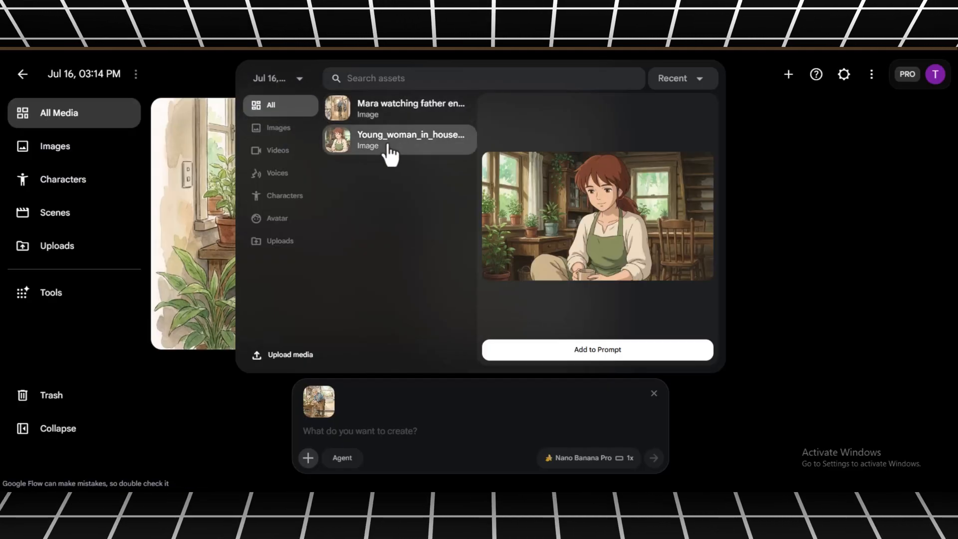
{"action": "left_click", "coordinate": [534, 354]}
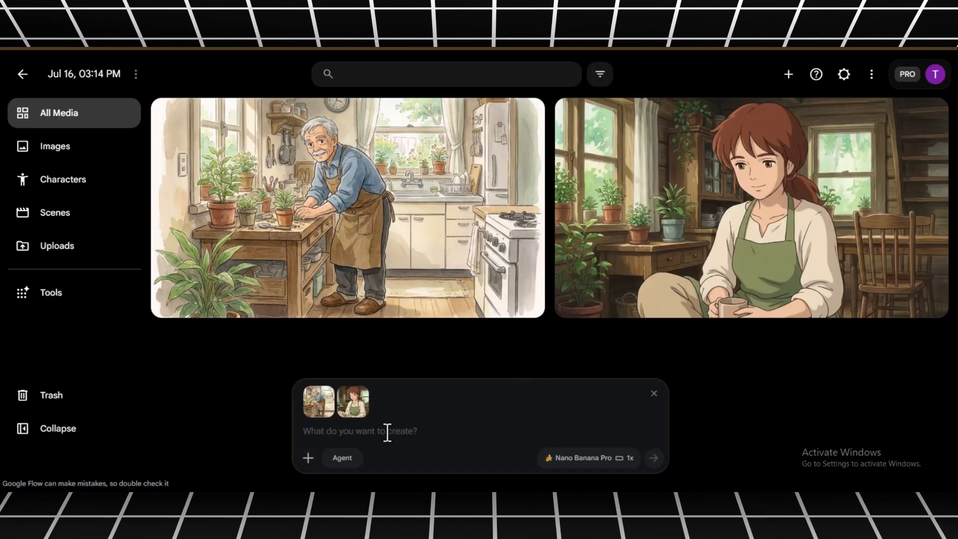
- Paste the over-the-shoulder prompt of Mara watching her father enter the kitchen and generate the image with Nano Banana Pro
{"action": "left_click", "coordinate": [387, 430]}
{"action": "key", "text": "super+v"}
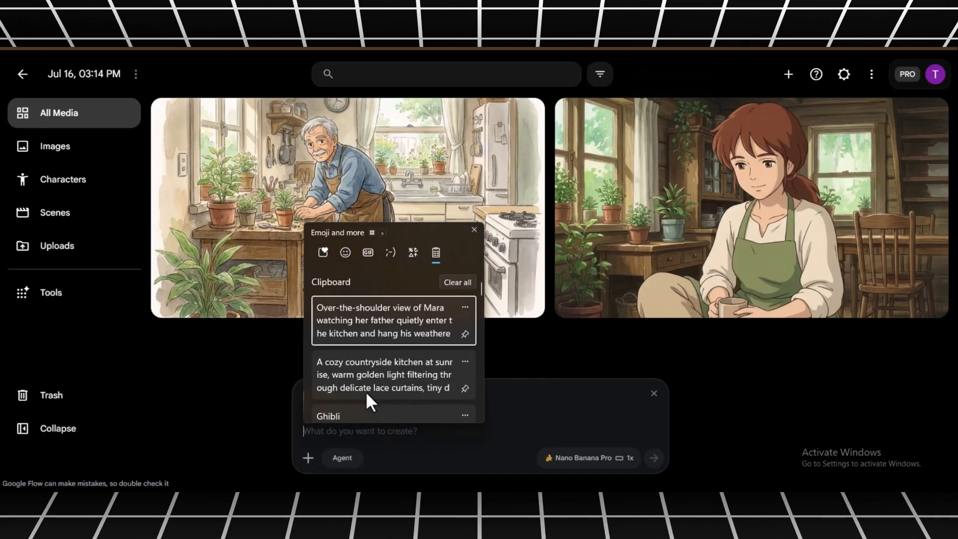
{"action": "left_click", "coordinate": [379, 322]}
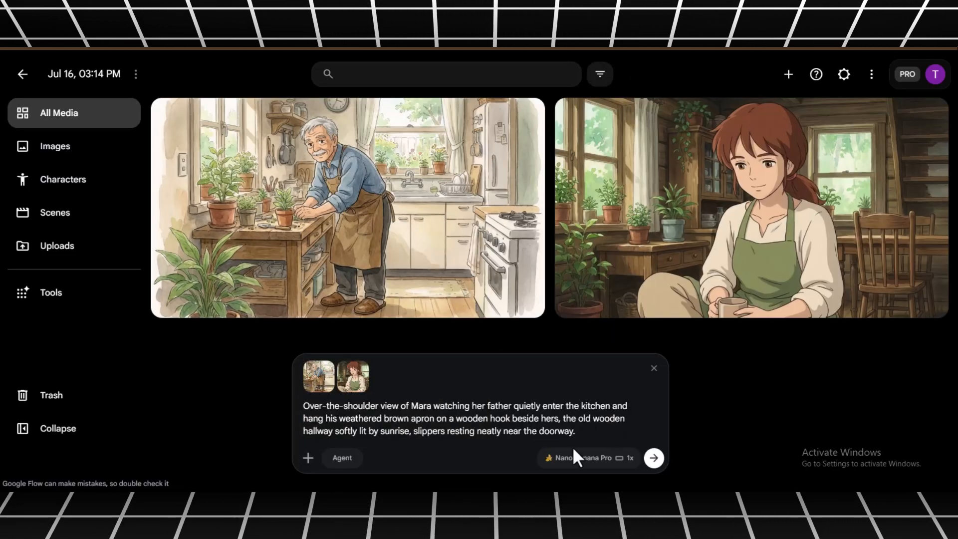
{"action": "left_click", "coordinate": [654, 457]}
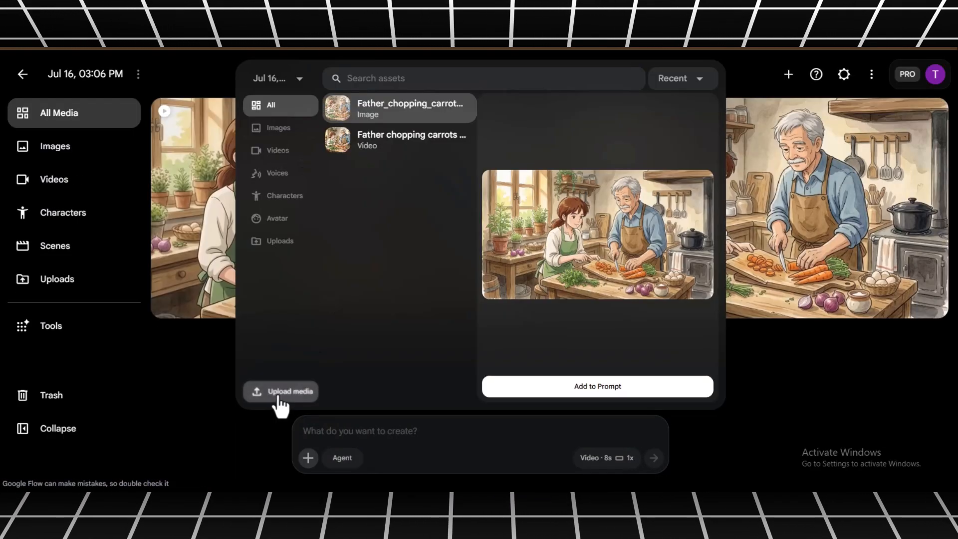
- Upload the Mara_watching_father_enter_kitchen image to the video project and add it to the prompt
{"action": "left_click", "coordinate": [281, 394]}
{"action": "left_click", "coordinate": [201, 134]}
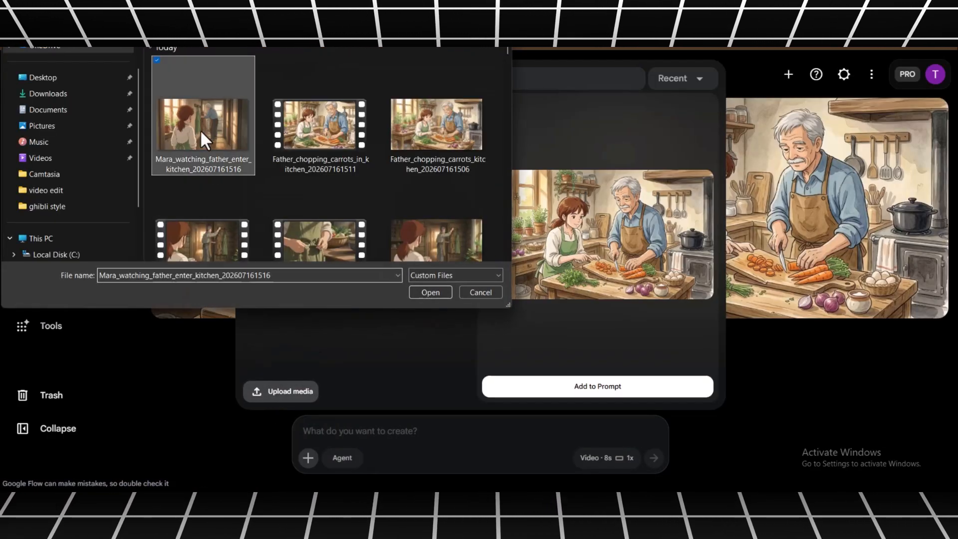
{"action": "double_click", "coordinate": [201, 133]}
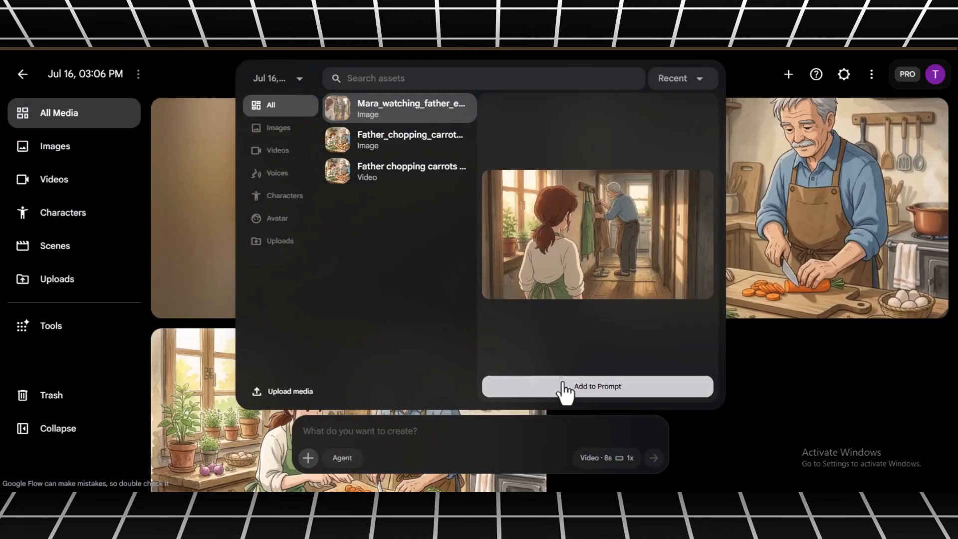
{"action": "left_click", "coordinate": [565, 387]}
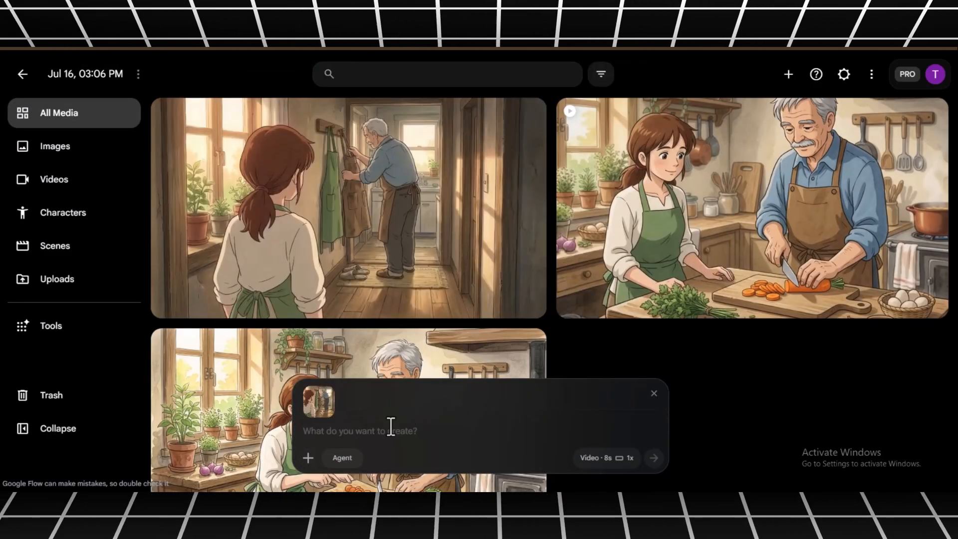
- Paste the over-the-shoulder prompt of Mara watching her father hang his apron and generate the 8-second video clip
{"action": "key", "text": "super+v"}
{"action": "left_click", "coordinate": [342, 319]}
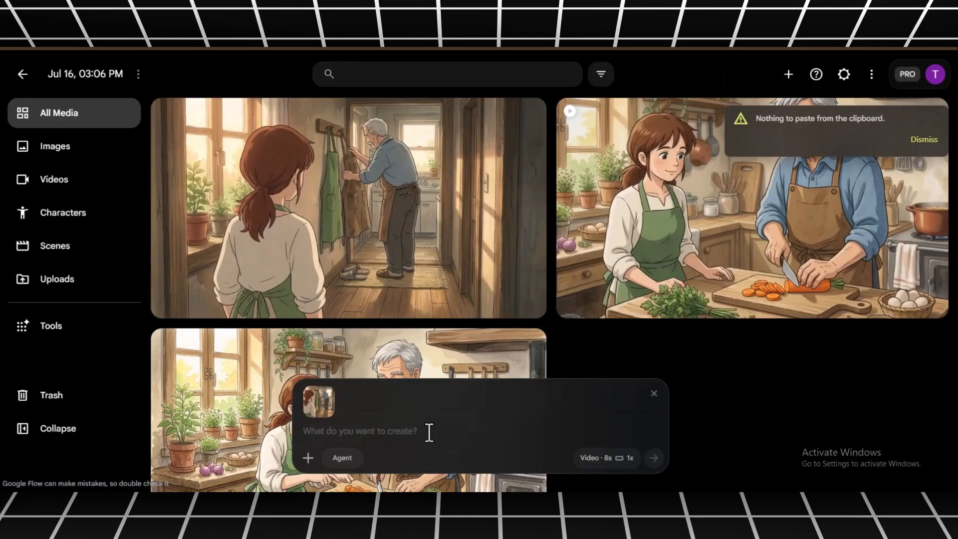
{"action": "type", "text": "Over-the-shoulder view of Mira watching her father quietly enter the kitchen and hang his weathered brown apron on a wooden hook beside hers, the old wooden hallway softly lit by sunrise, slippers resting neatly near the doorway."}
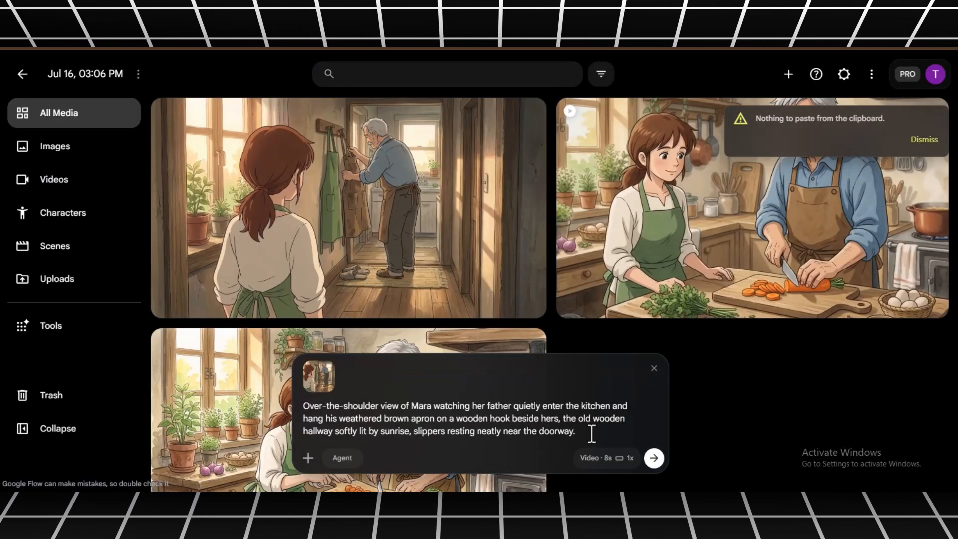
{"action": "left_click", "coordinate": [651, 456]}
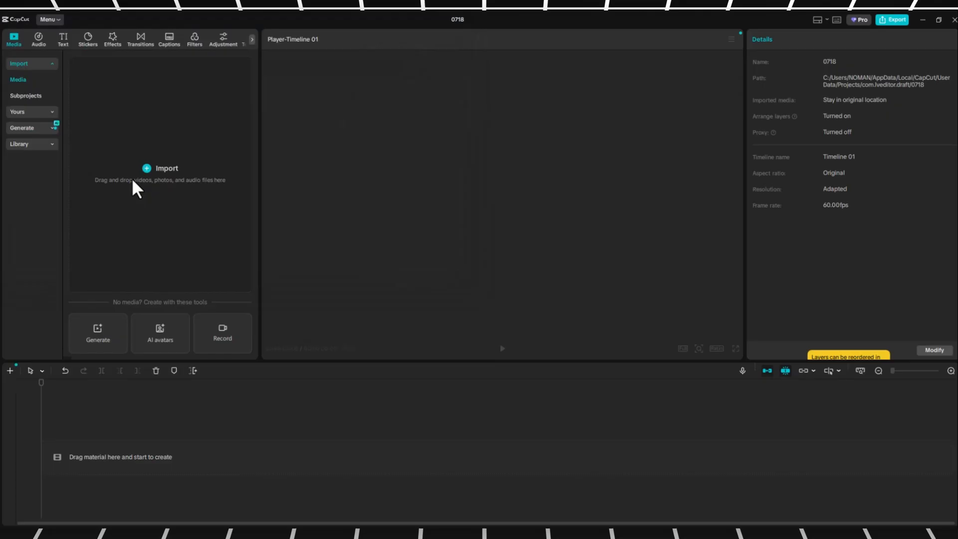
- Switch to CapCut and import the downloaded Mara_watching_father_enter_kitchen video clip into the project media
{"action": "left_click", "coordinate": [133, 177]}
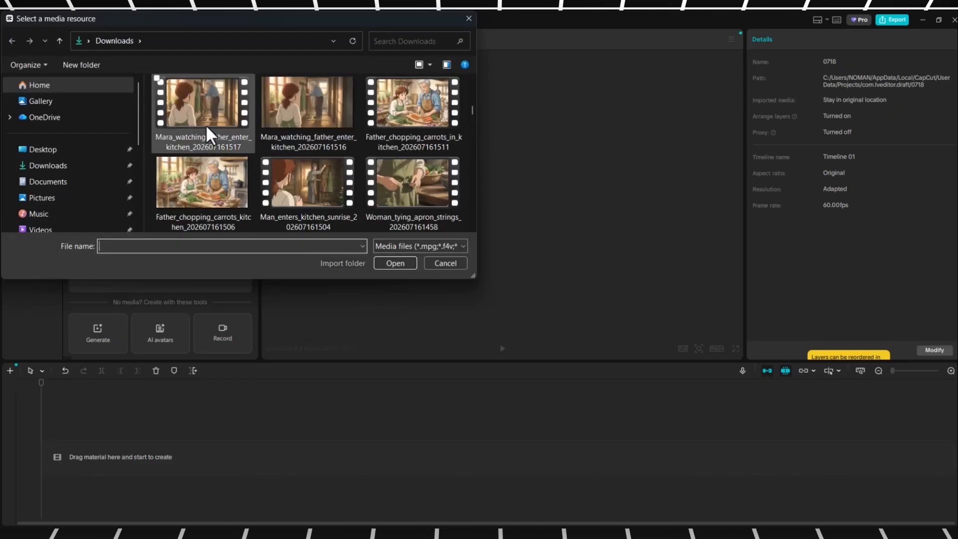
{"action": "double_click", "coordinate": [203, 116]}
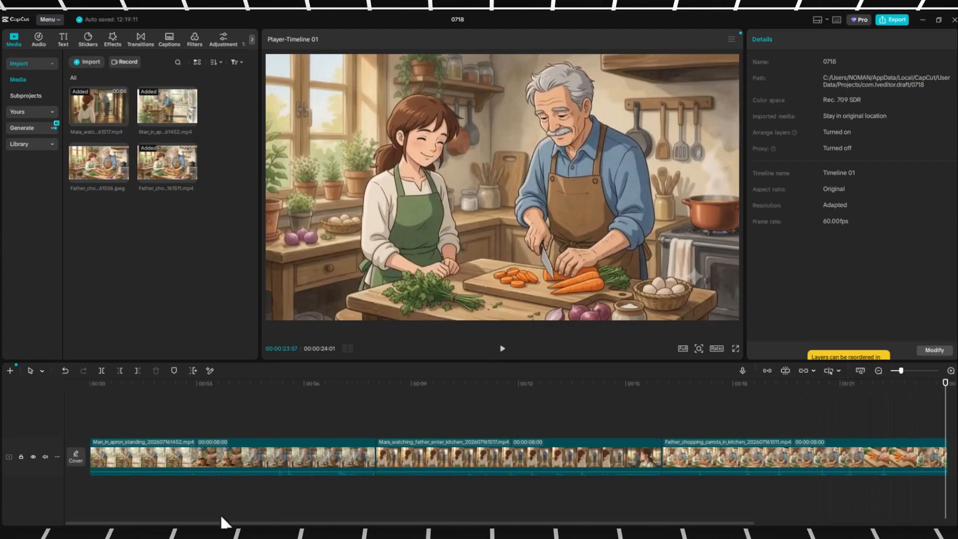
{"action": "scroll", "coordinate": [217, 525], "scroll_direction": "down", "scroll_amount": 5}
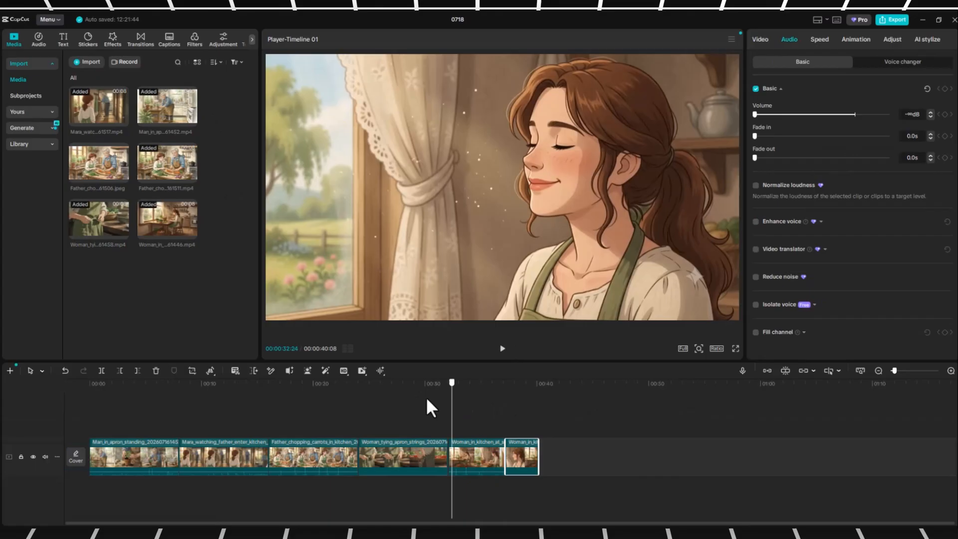
{"action": "mouse_move", "coordinate": [428, 407]}
{"action": "left_mouse_down"}
{"action": "mouse_move", "coordinate": [230, 410]}
{"action": "mouse_move", "coordinate": [439, 412]}
{"action": "left_mouse_up"}
- Add the Camera Glow light transition between the Woman_tying_apron_strings clip and the first Woman_in_kitchen_at_sunrise clip
{"action": "left_click", "coordinate": [136, 37]}
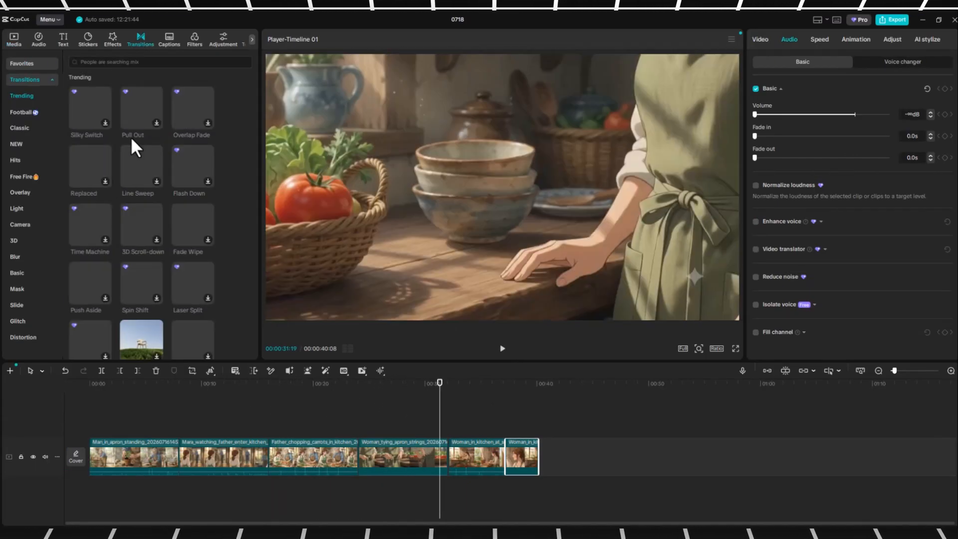
{"action": "scroll", "coordinate": [110, 239], "scroll_direction": "down", "scroll_amount": 10}
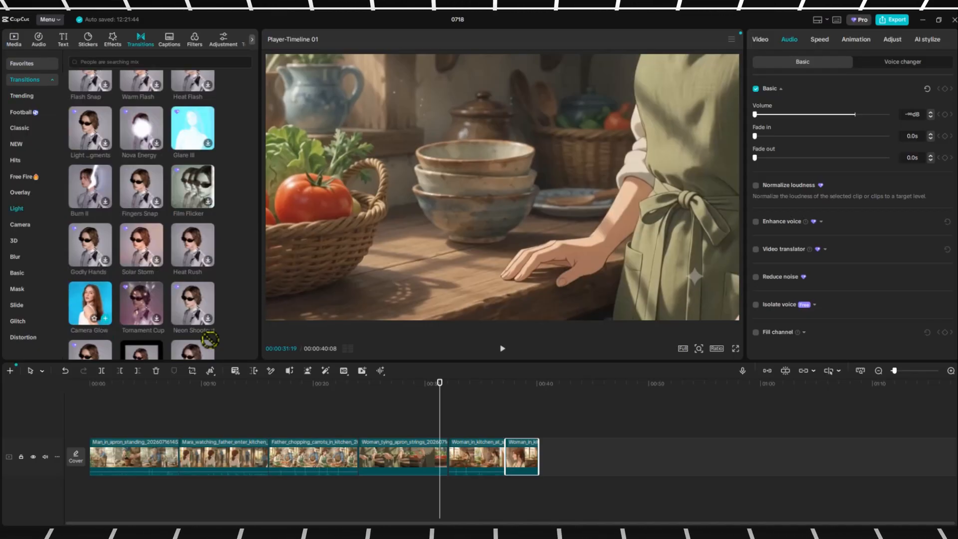
{"action": "left_click_drag", "start_coordinate": [447, 458], "coordinate": [441, 461]}
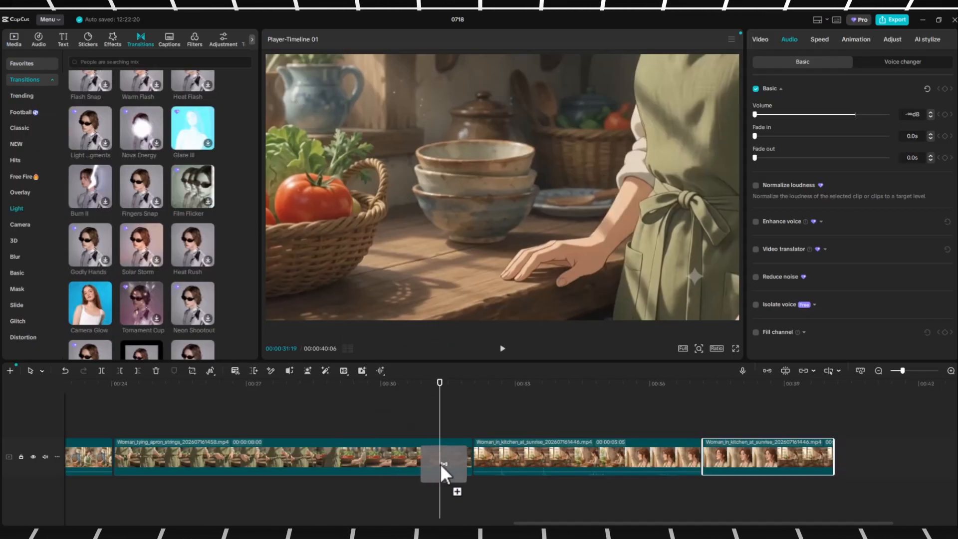
{"action": "left_click_drag", "start_coordinate": [89, 294], "coordinate": [367, 413]}
{"action": "mouse_move", "coordinate": [454, 443]}
{"action": "left_mouse_down"}
{"action": "mouse_move", "coordinate": [454, 457]}
{"action": "mouse_move", "coordinate": [465, 453]}
{"action": "left_mouse_up"}
- Play back the timeline around the transitions, including Delay Zoom between the two Woman_in_kitchen_at_sunrise clips
{"action": "left_click", "coordinate": [520, 311]}
{"action": "left_click", "coordinate": [501, 352]}
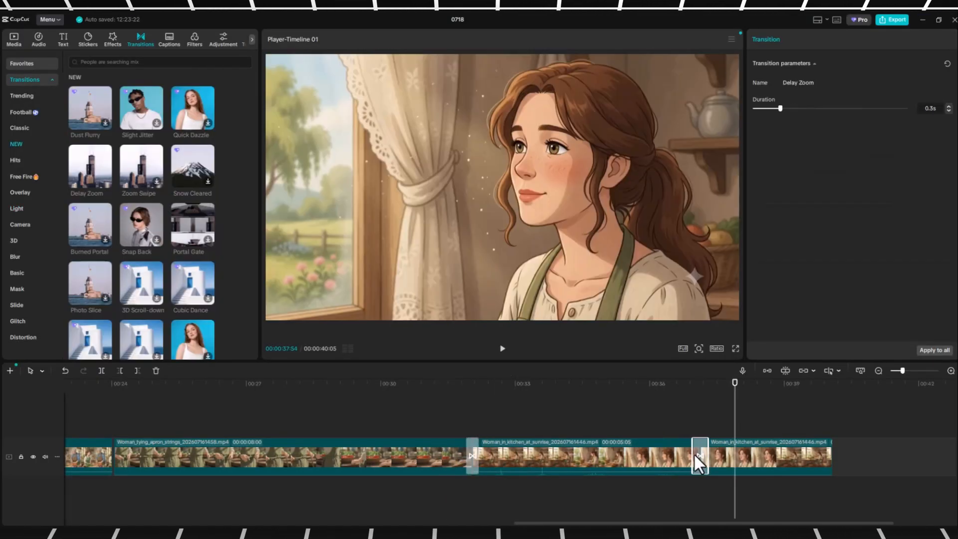
{"action": "left_click", "coordinate": [684, 427]}
{"action": "left_click", "coordinate": [501, 350]}
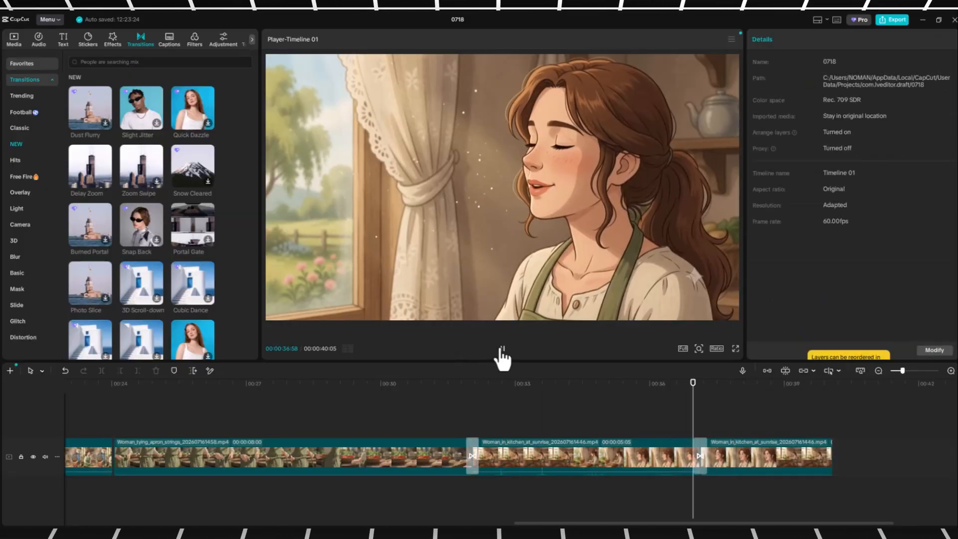
{"action": "left_click", "coordinate": [502, 352]}
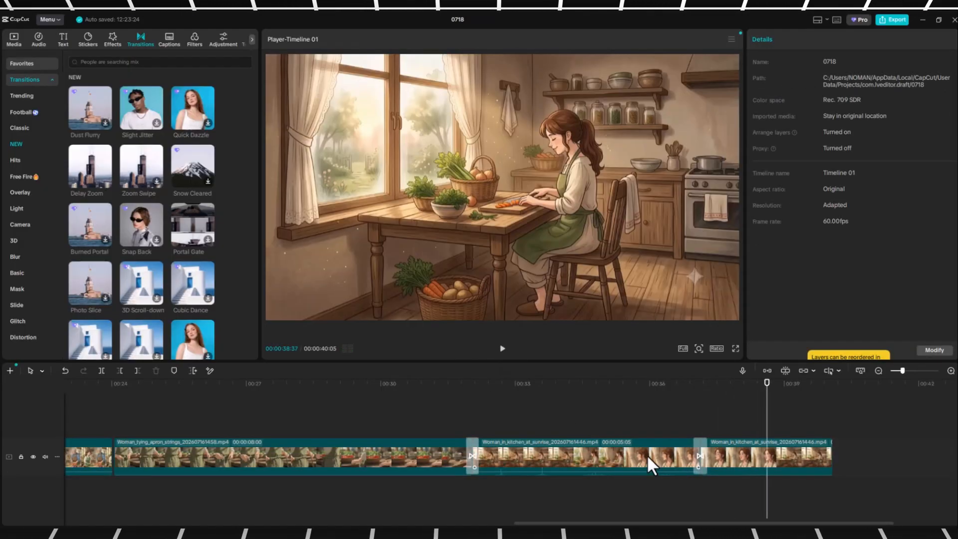
- Mute the first Woman_in_kitchen_at_sunrise clip by lowering its audio volume to the minimum
{"action": "left_click", "coordinate": [649, 451]}
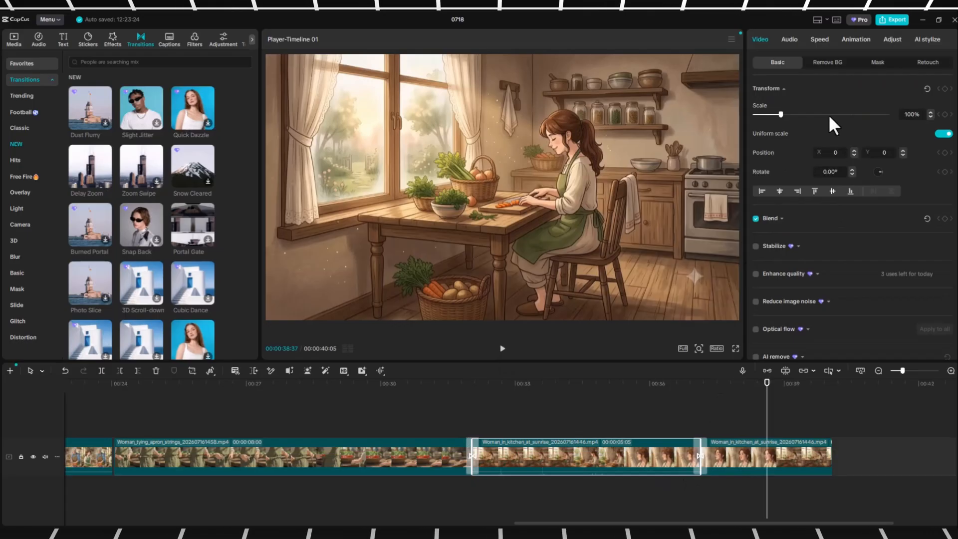
{"action": "left_click", "coordinate": [789, 40]}
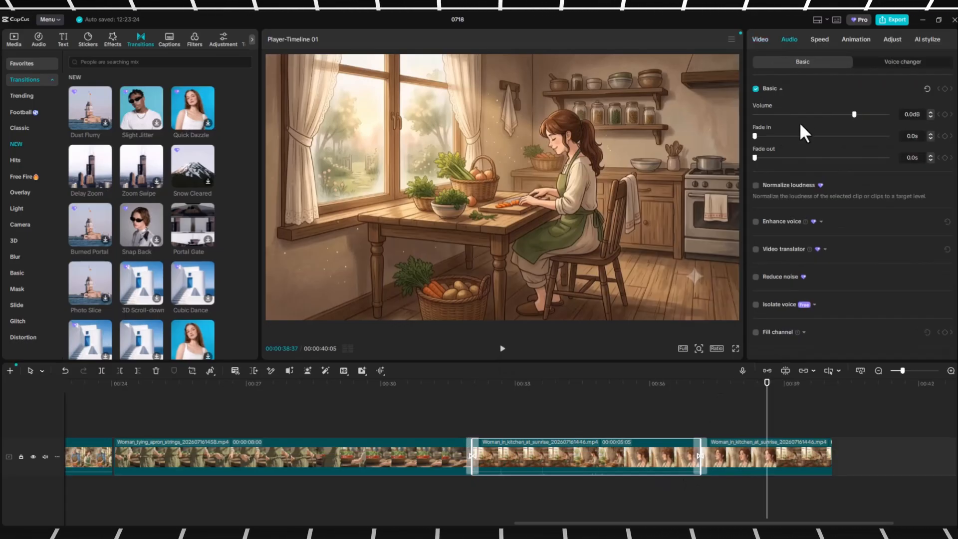
{"action": "left_click_drag", "start_coordinate": [792, 112], "coordinate": [753, 114]}
{"action": "left_click", "coordinate": [594, 412]}
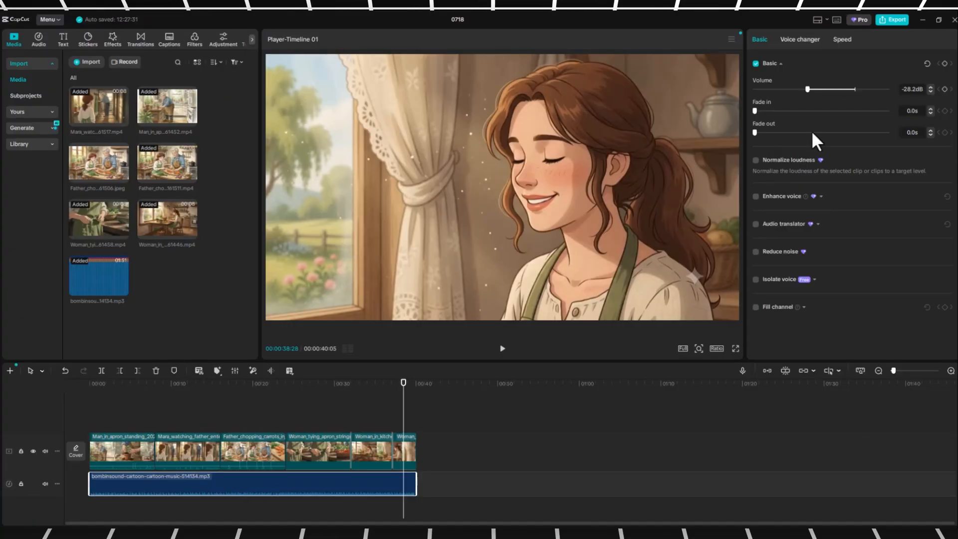
- Start exporting the edited video
{"action": "left_click", "coordinate": [888, 19]}
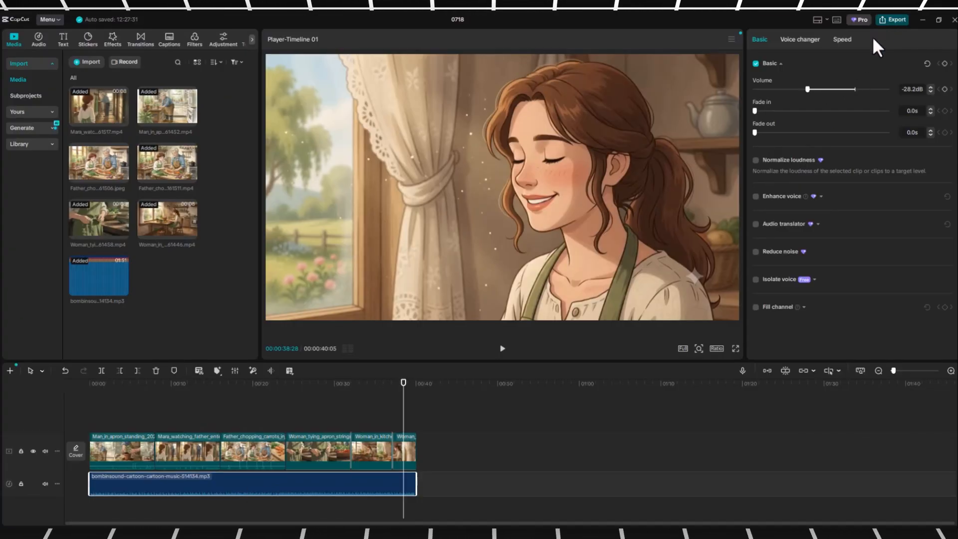